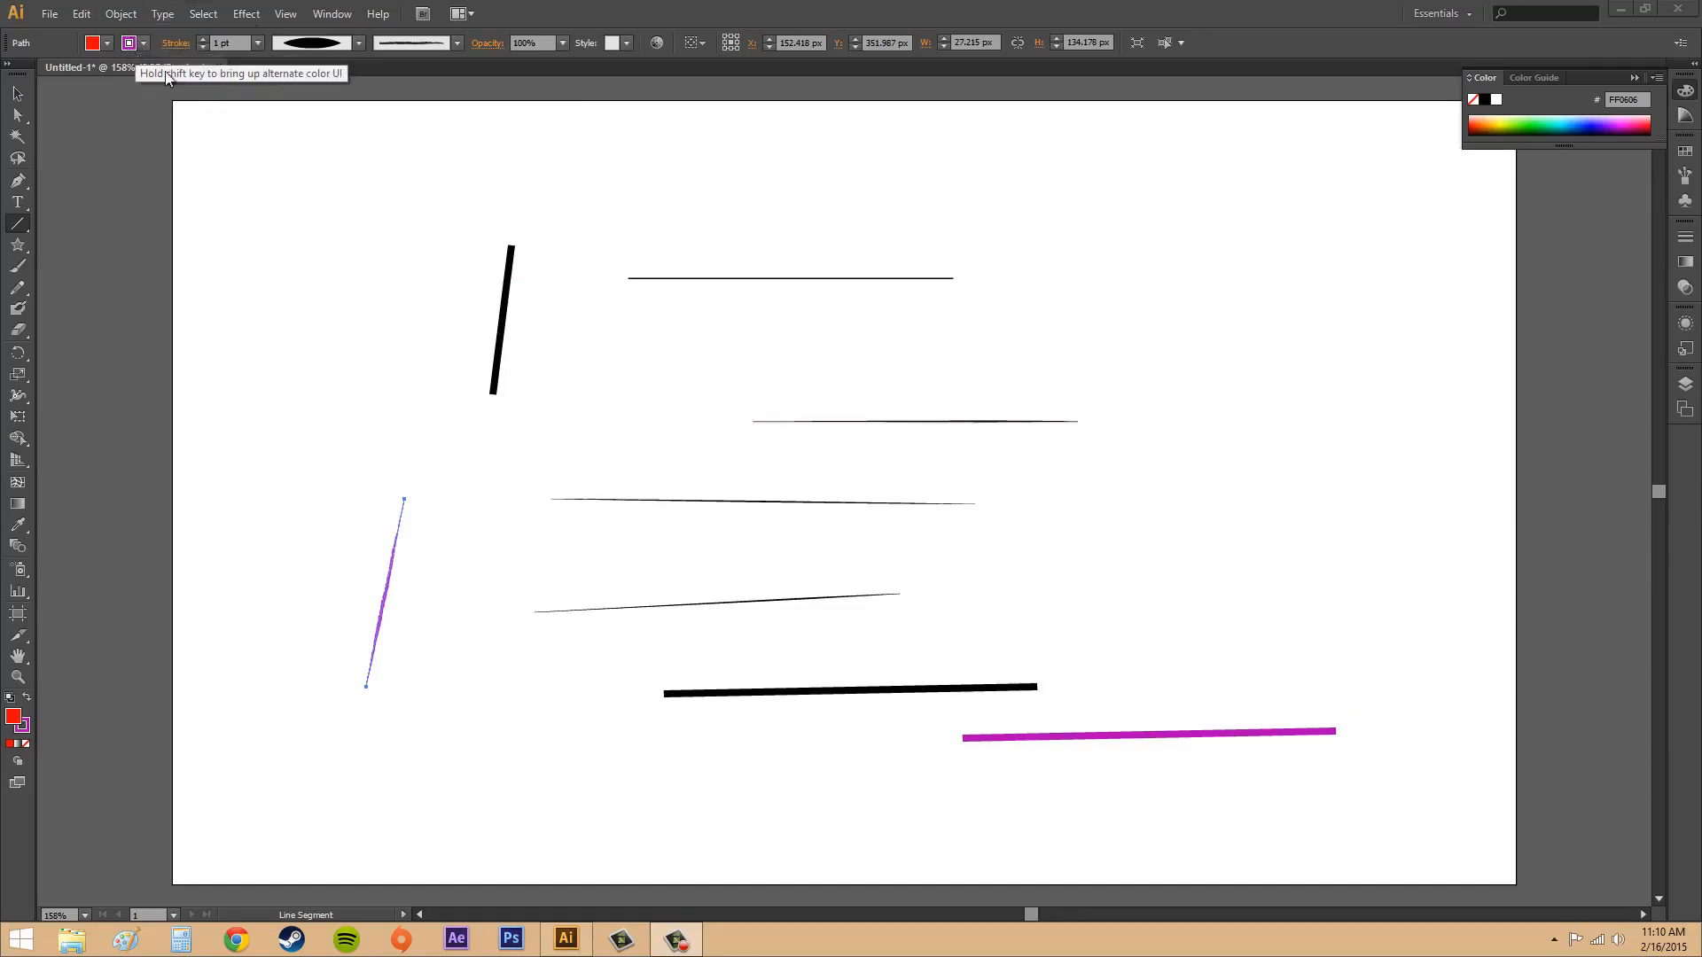
# - Draw a slightly descending line about 378 px long above the other lines on the artboard
pyautogui.click(638, 181)
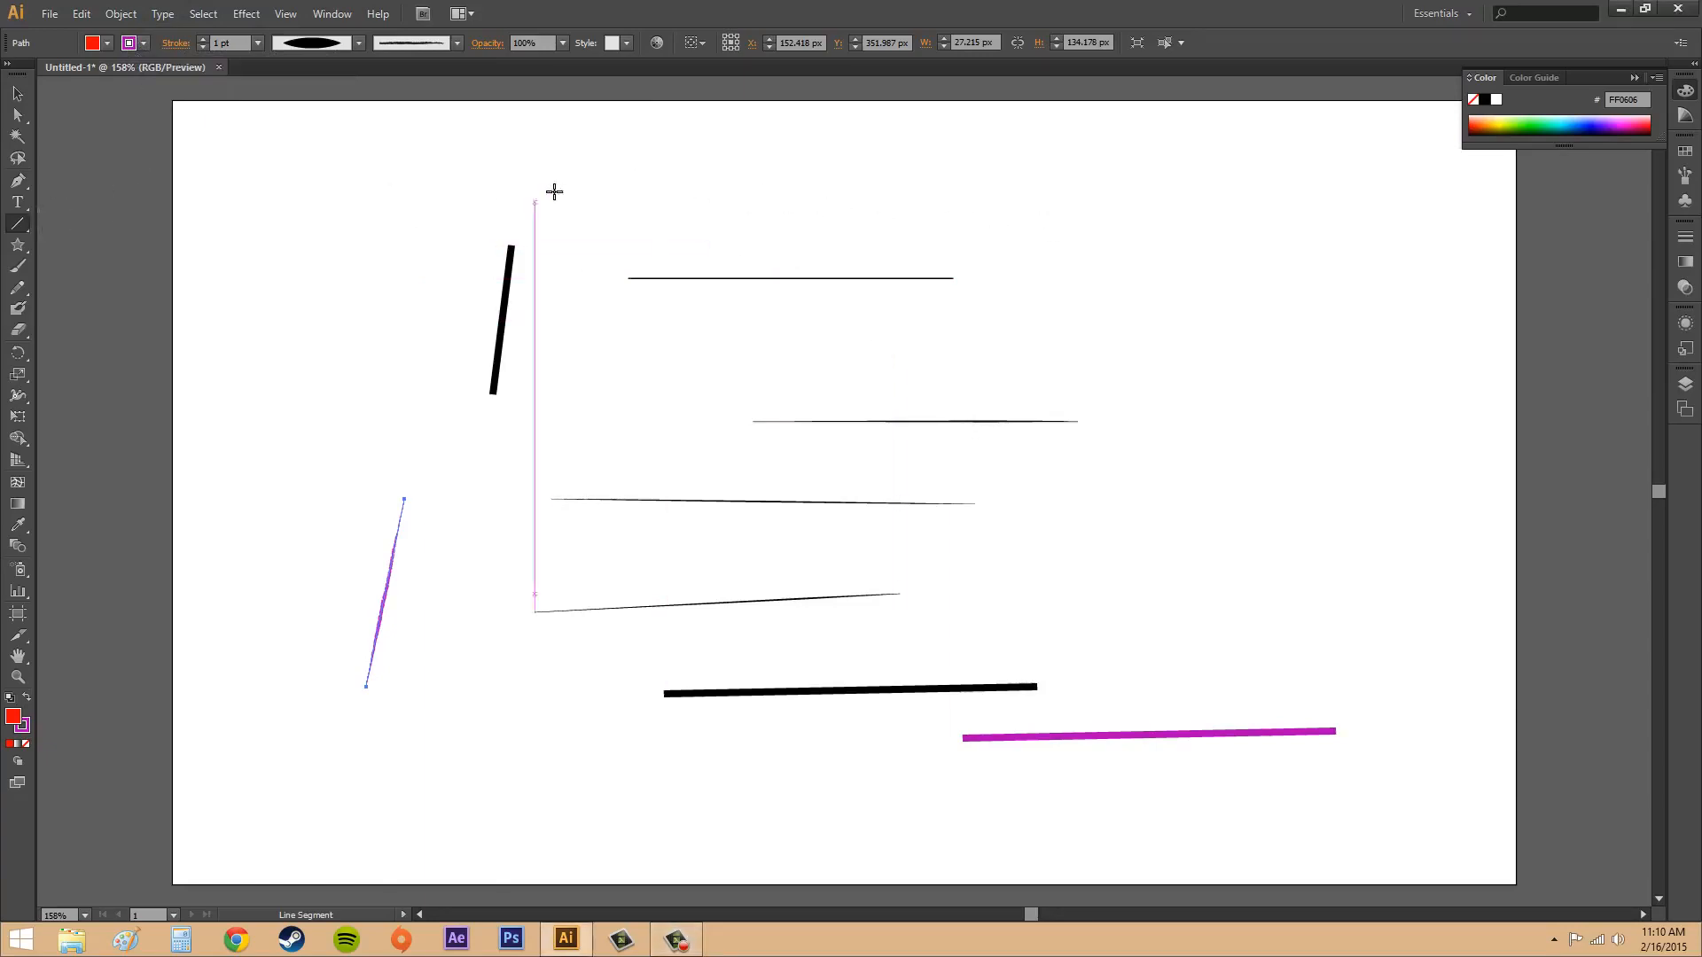
pyautogui.moveTo(565, 181); pyautogui.dragTo(1095, 196)
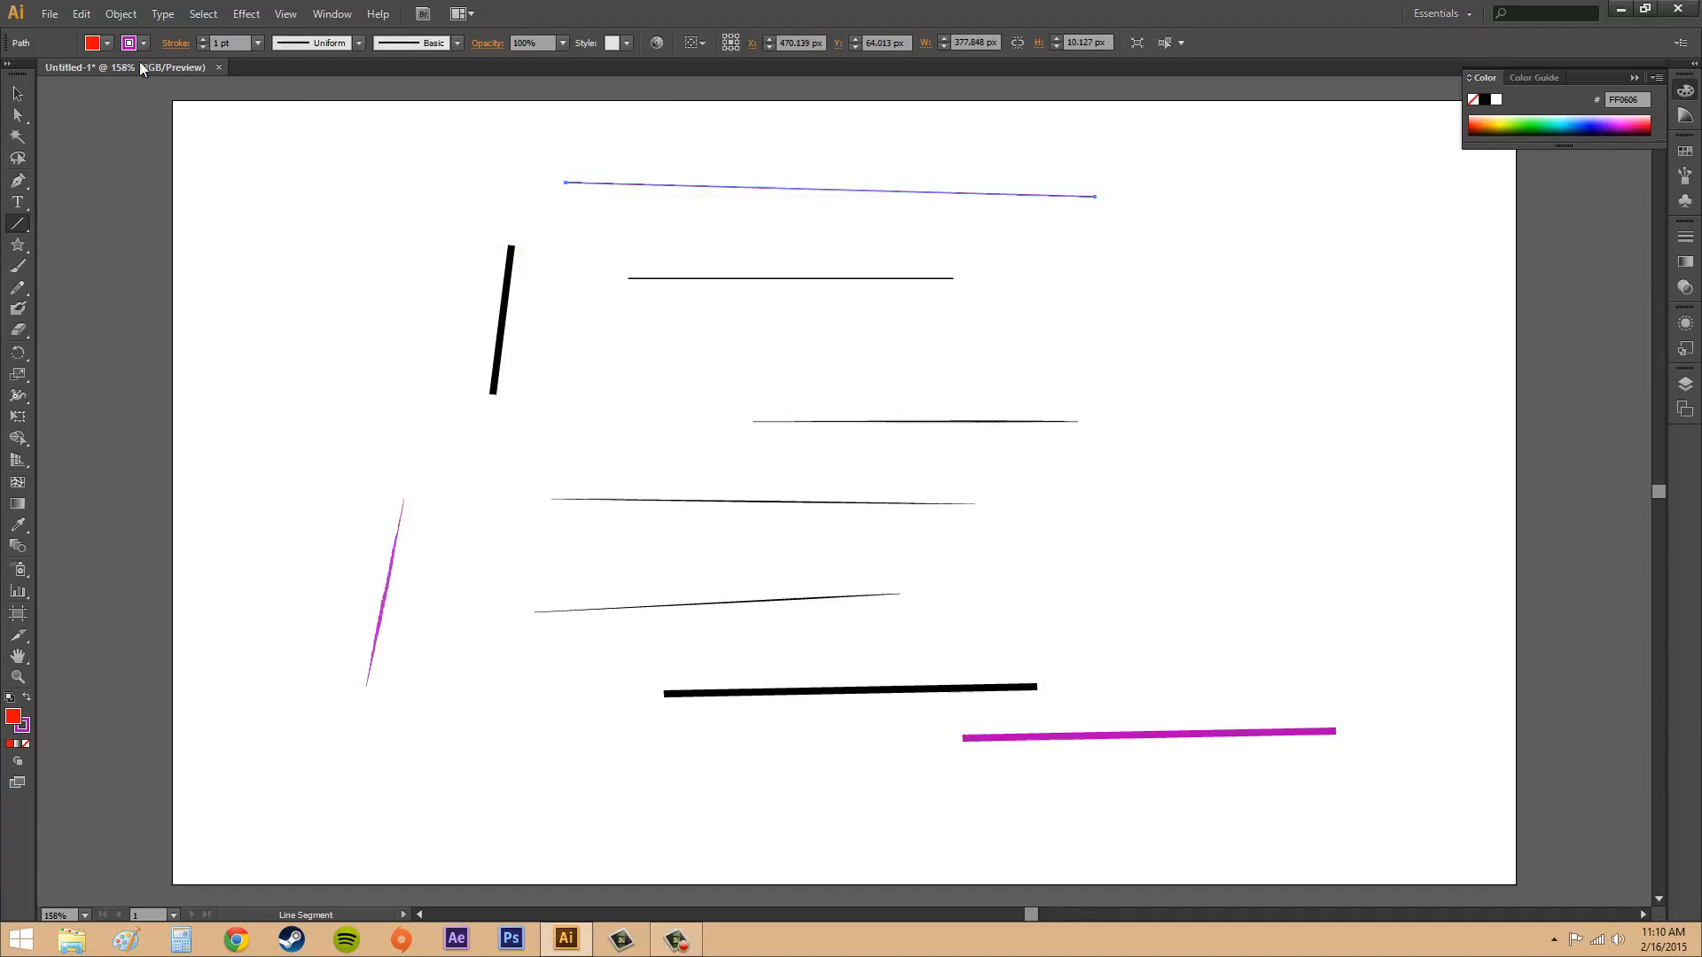
# - Select all the lines on the artboard and delete them
pyautogui.click(18, 95)
pyautogui.click(1125, 296)
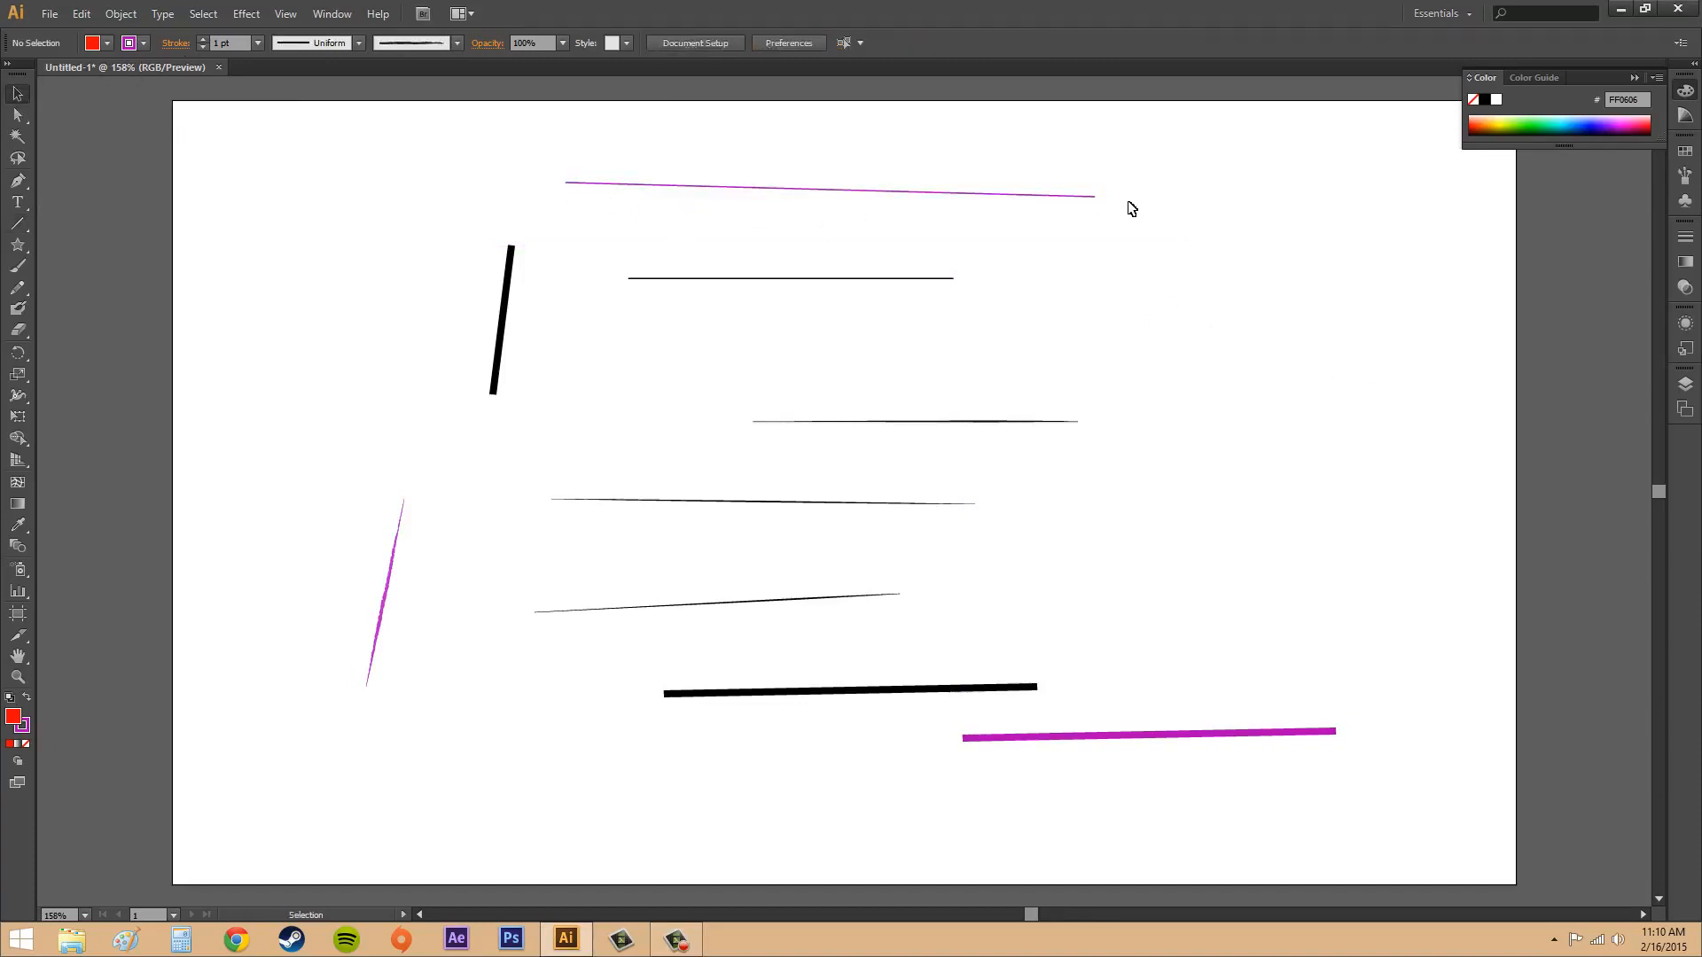
pyautogui.moveTo(291, 137); pyautogui.dragTo(1449, 809)
pyautogui.press('Delete')
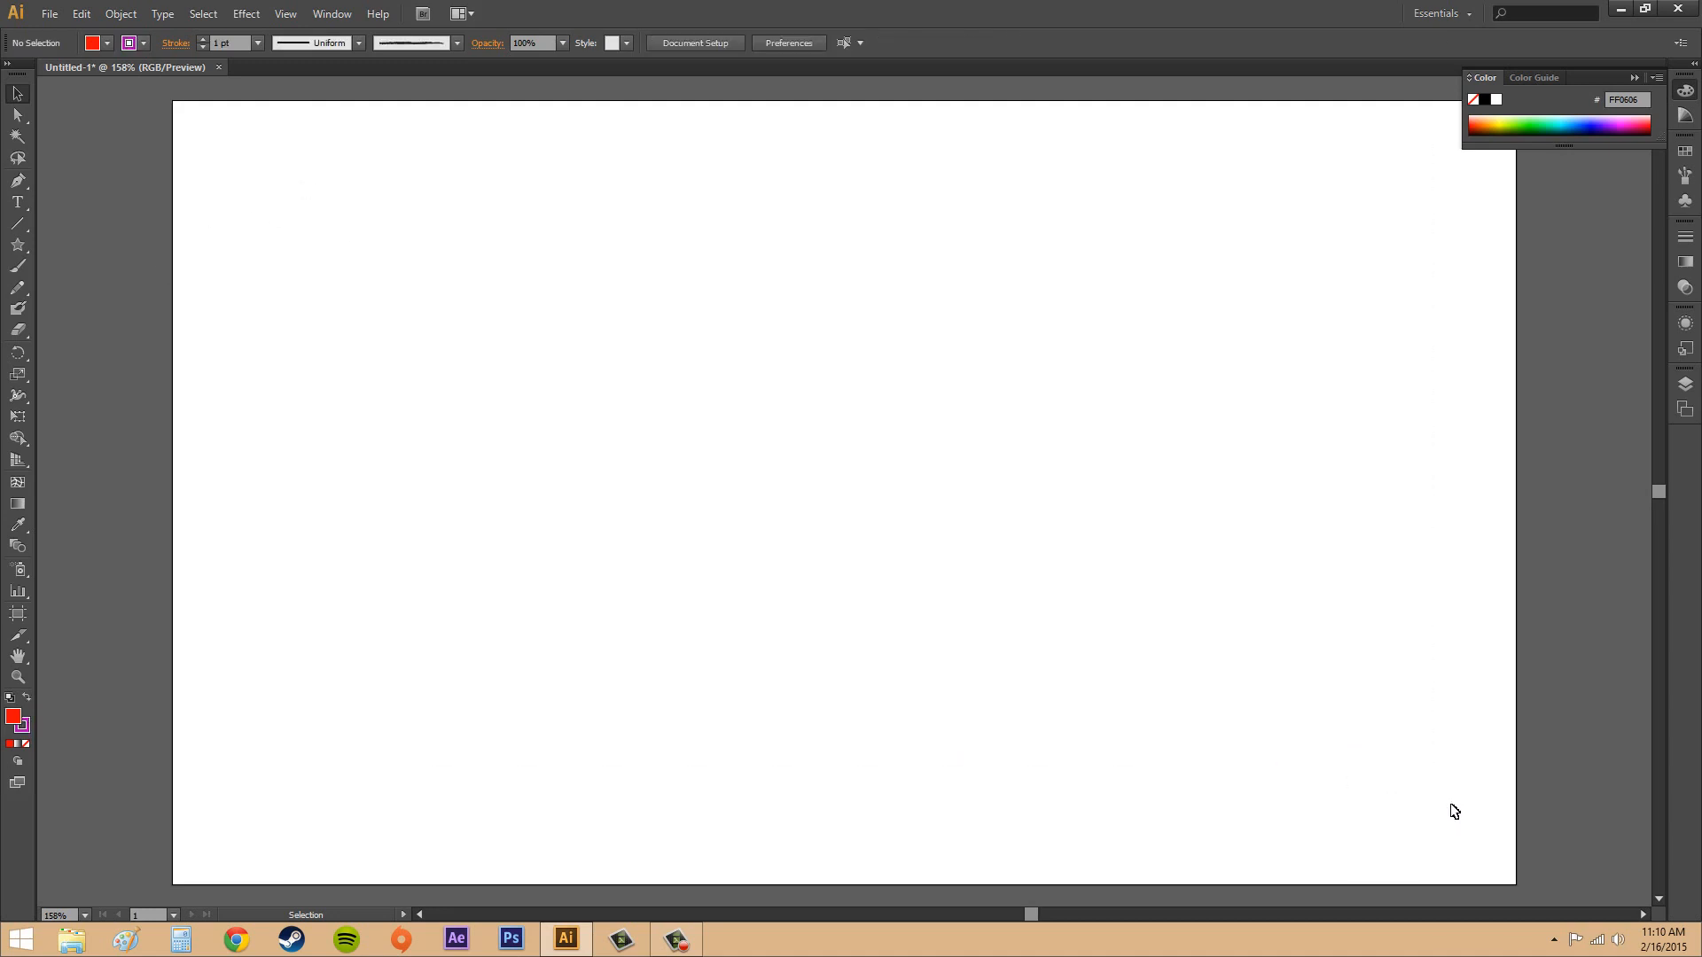
# - Draw a slightly rising freehand line about 522 px wide across the artboard and undo it
pyautogui.click(17, 229)
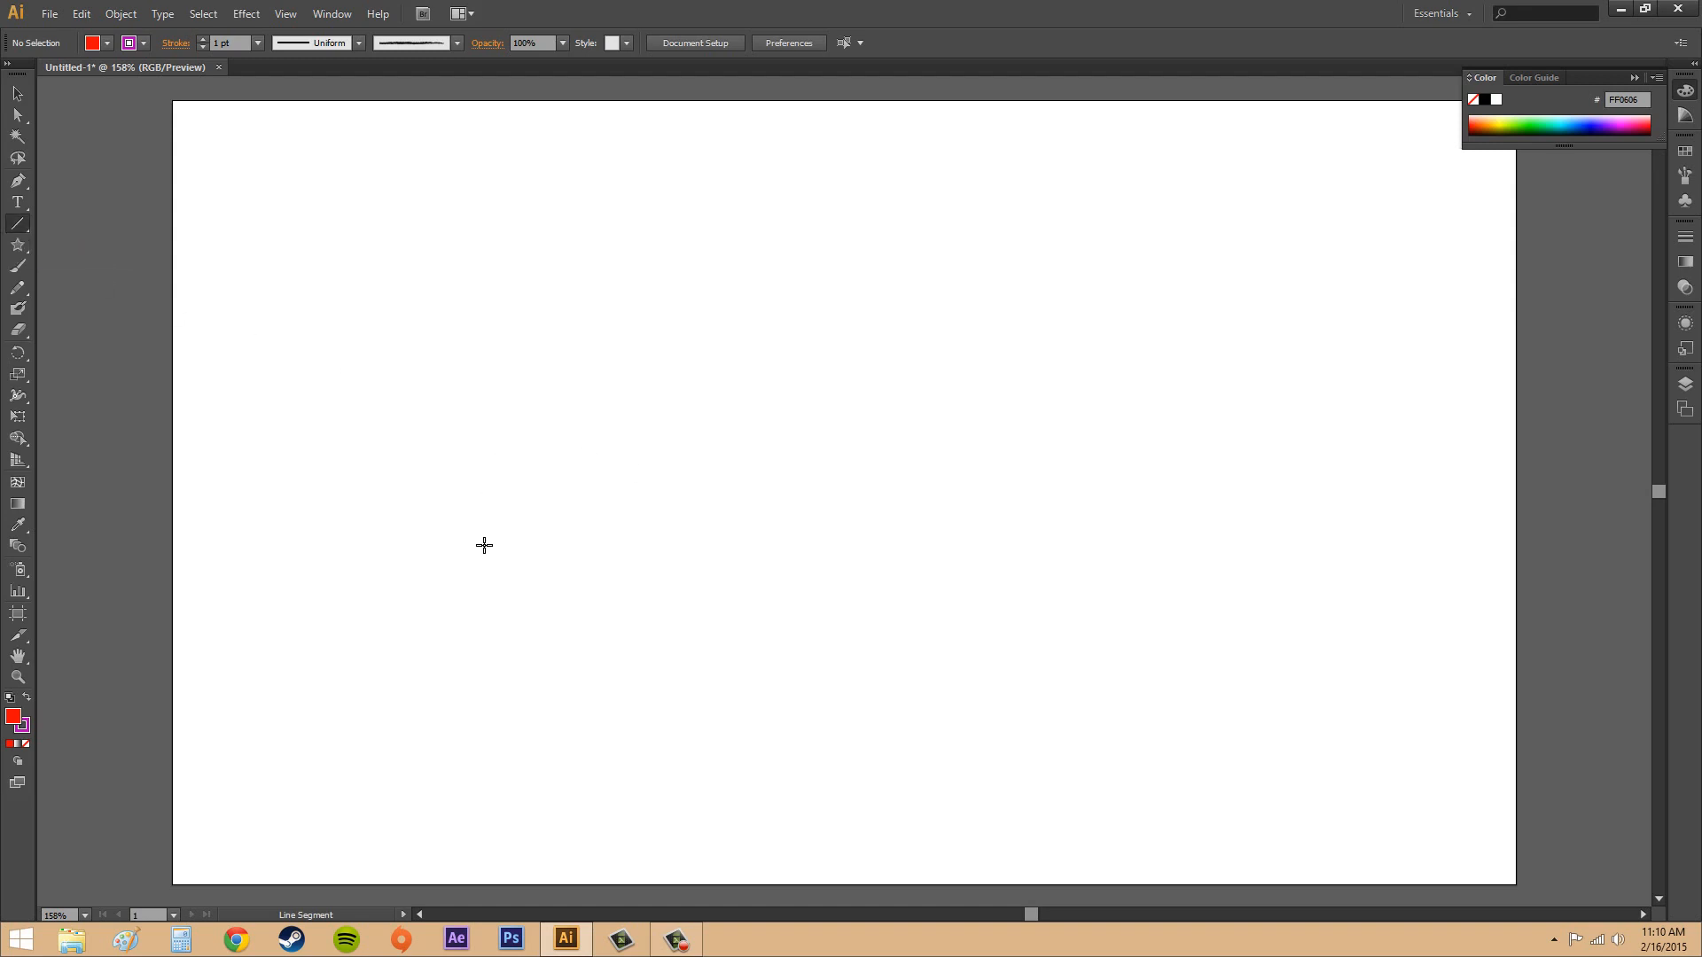
pyautogui.moveTo(405, 465); pyautogui.dragTo(1137, 408)
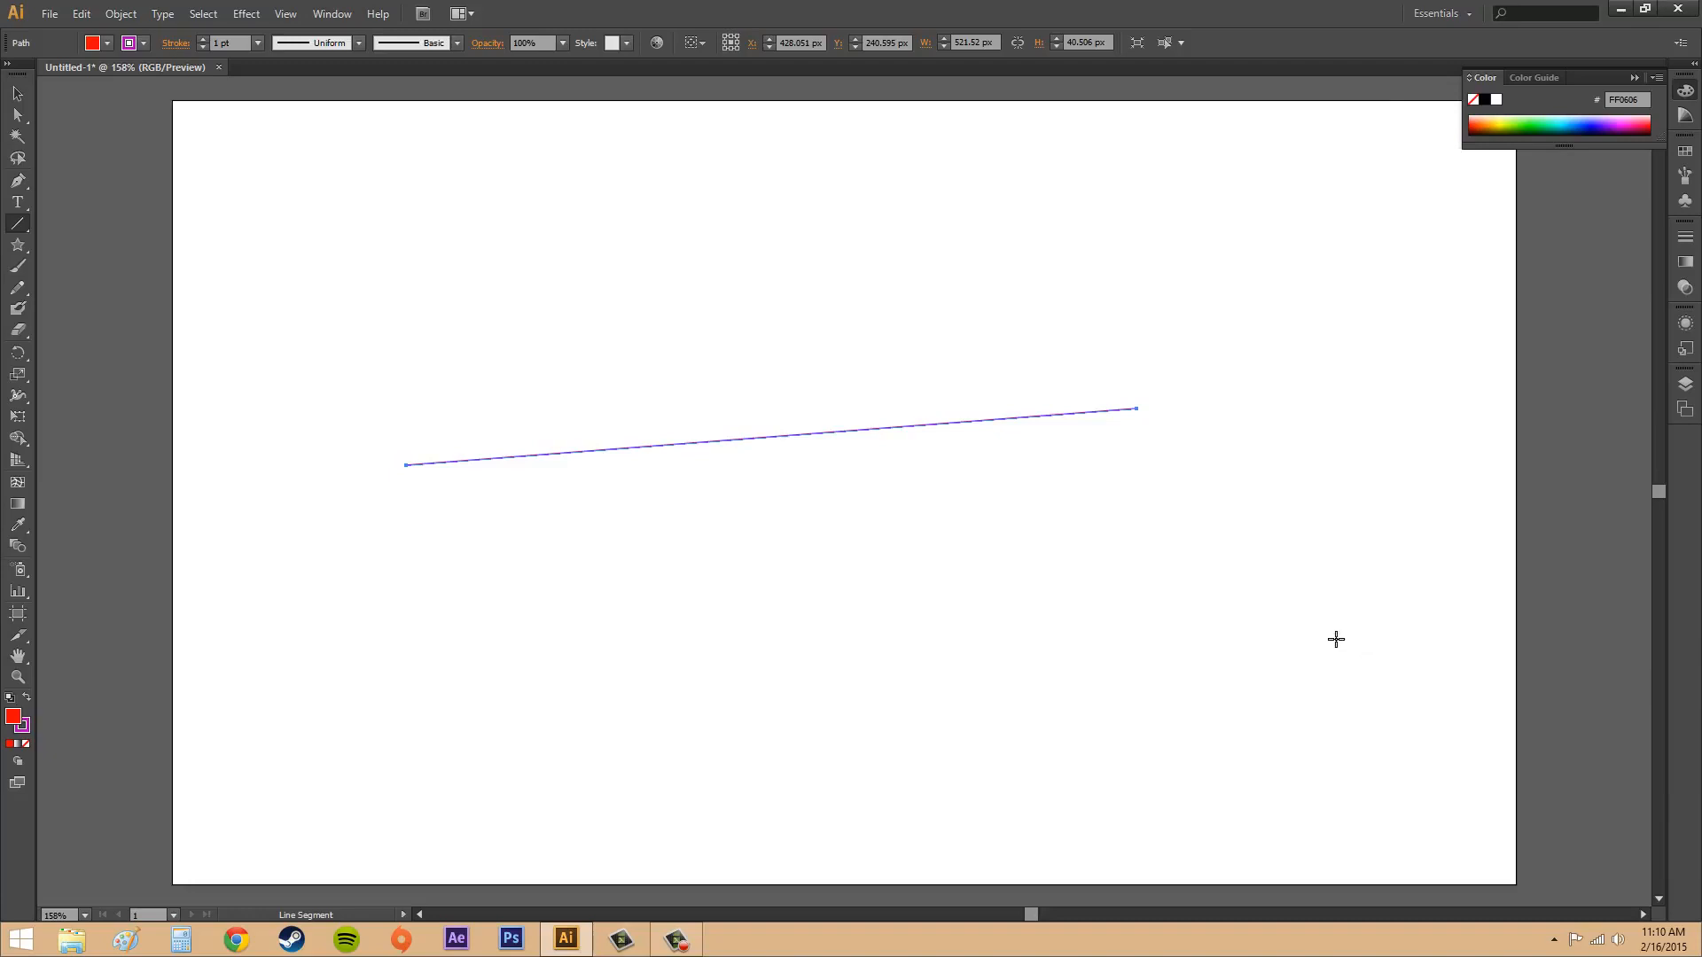
pyautogui.hotkey('ctrl', 'z')
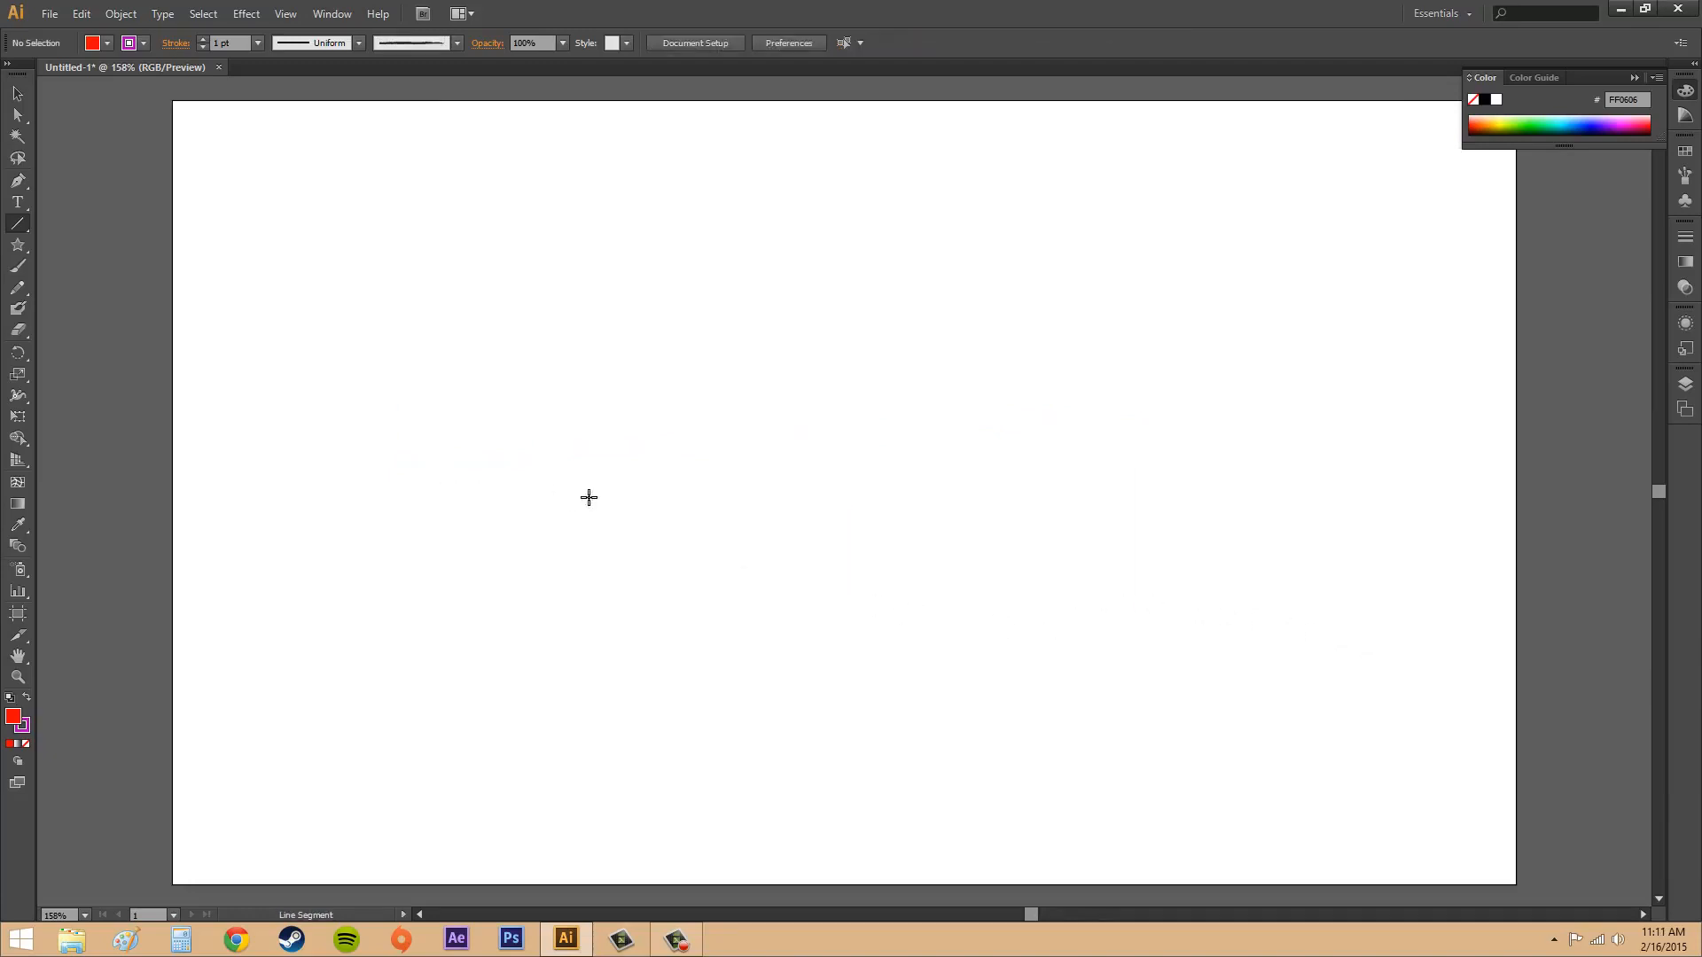
# - Draw a perfectly horizontal line about 182 px long on the artboard and delete it
pyautogui.moveTo(447, 483); pyautogui.dragTo(699, 471)
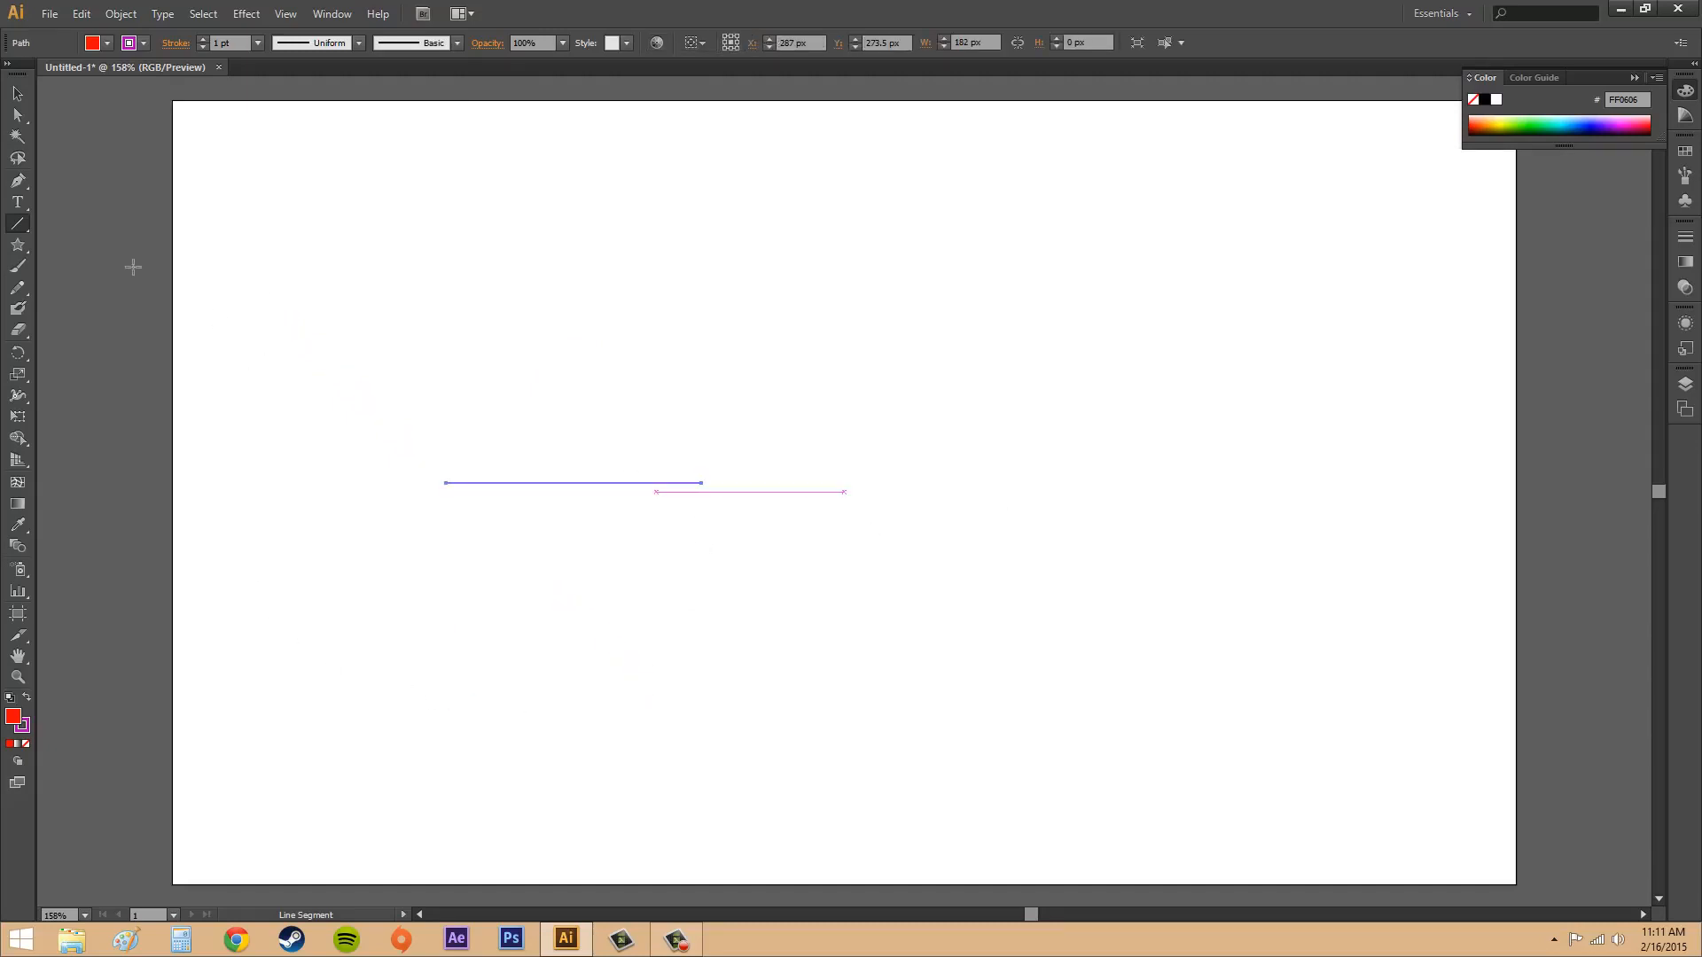
pyautogui.press('v')
pyautogui.click(521, 267)
pyautogui.click(692, 487)
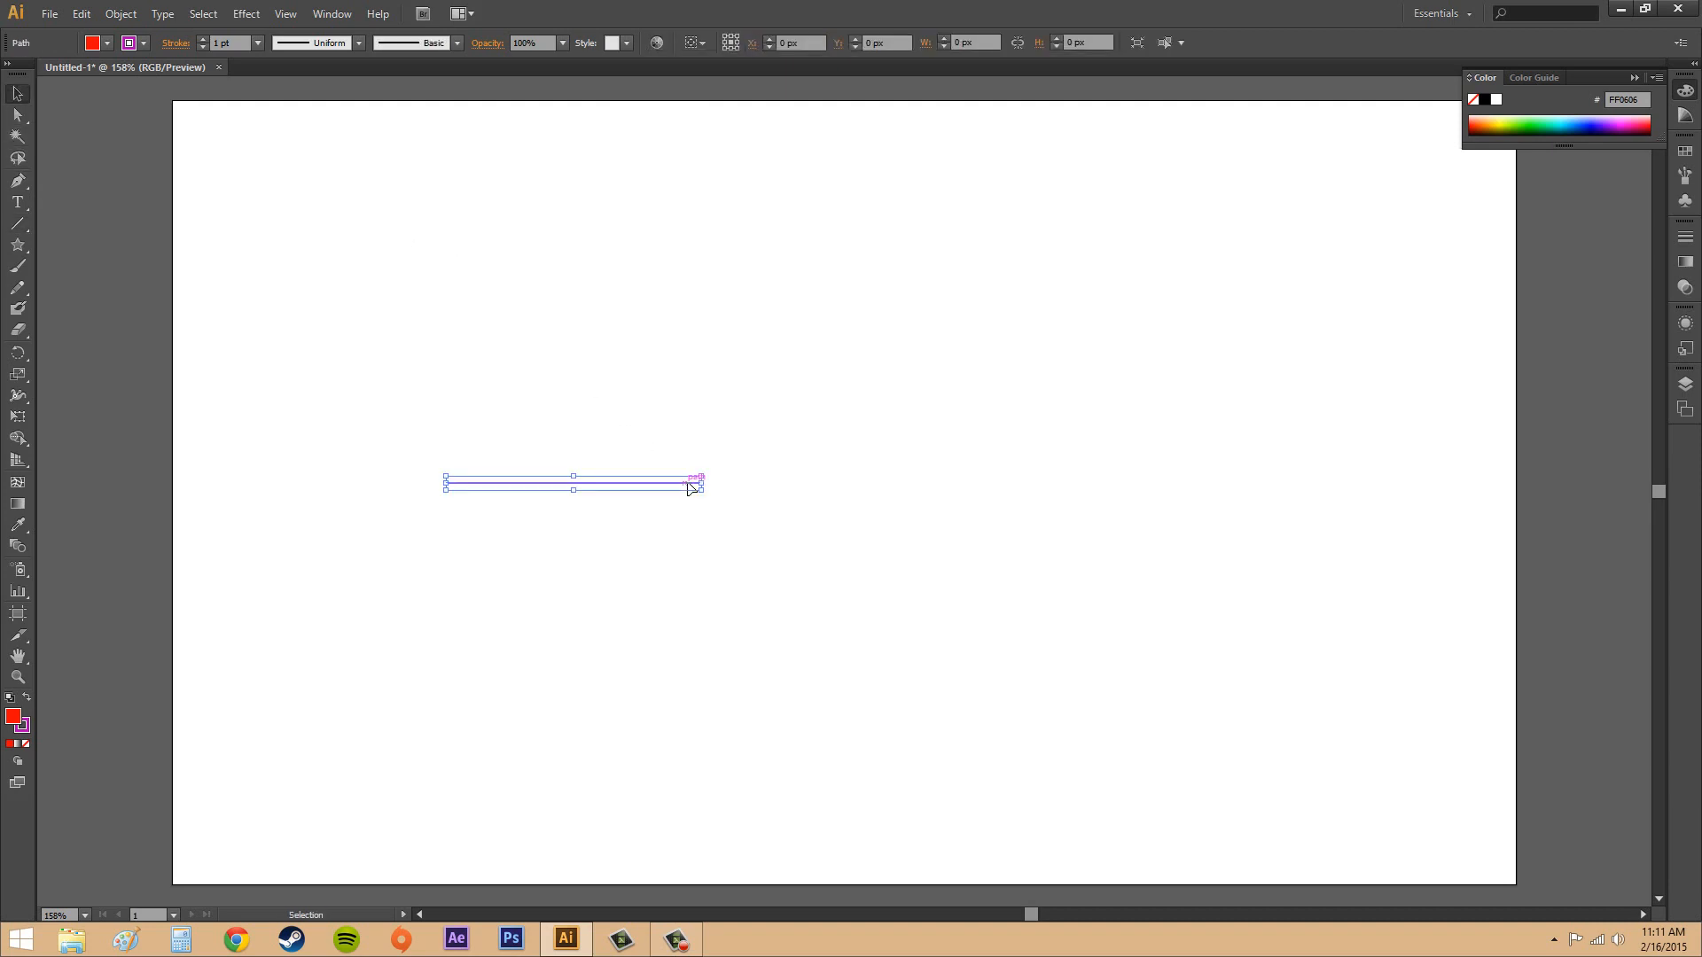
pyautogui.press('Delete')
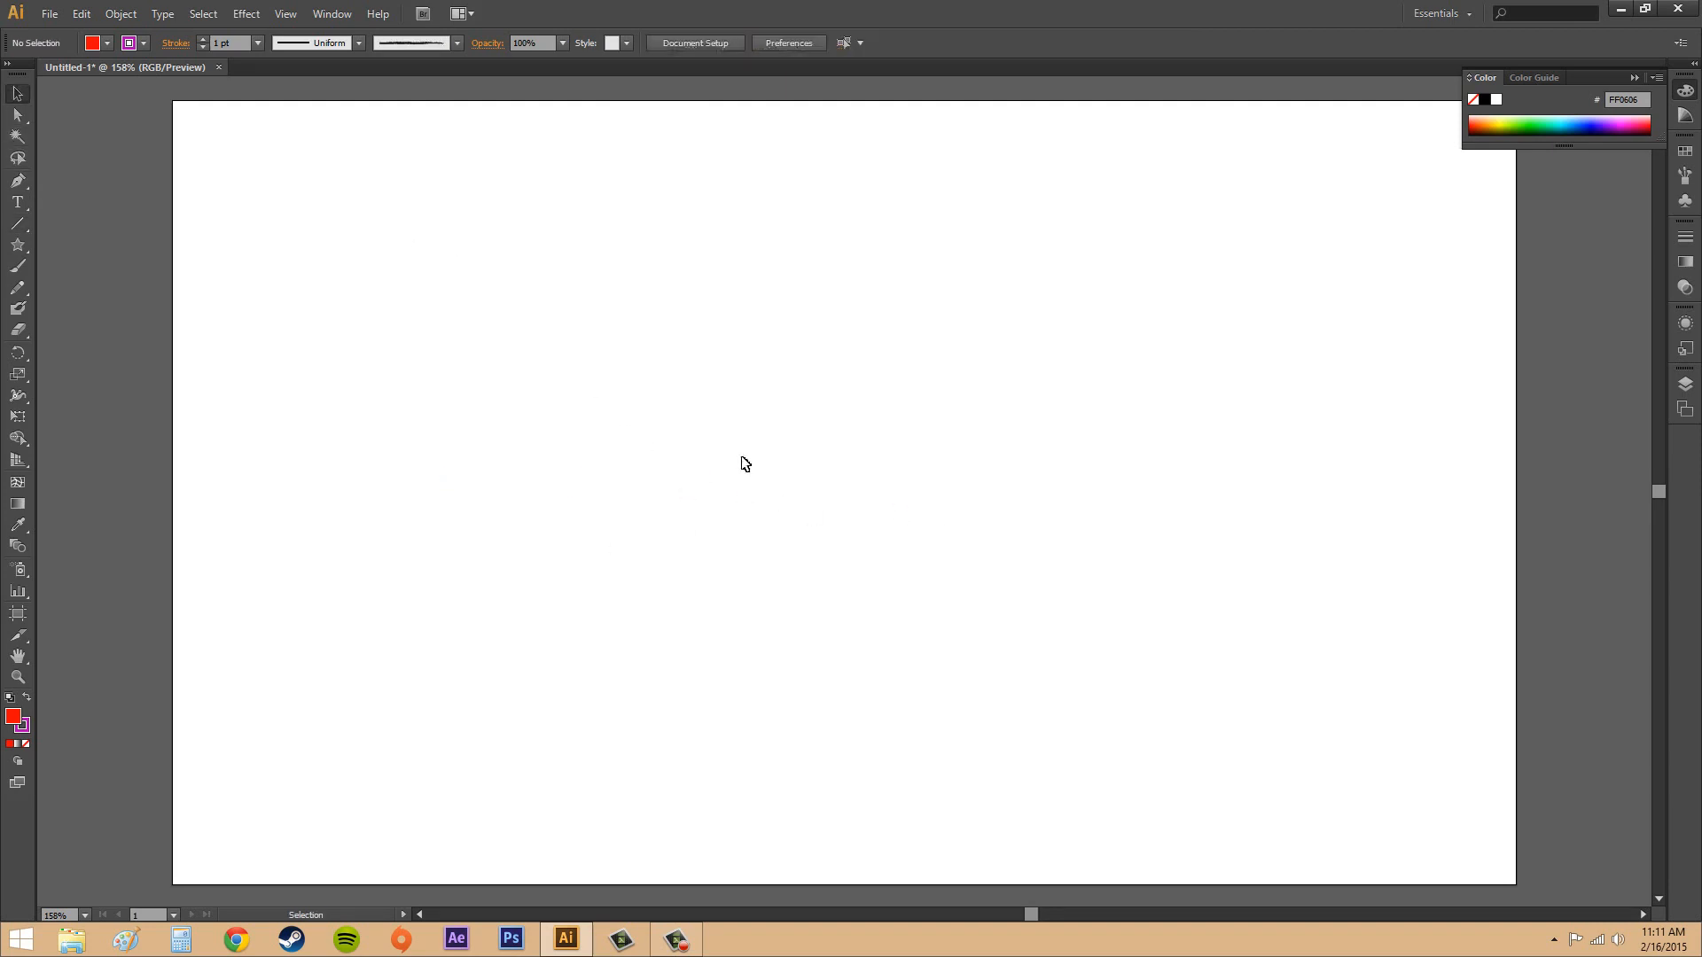
# - Start a line segment by exact values near the artboard's centre and set its length to 500 px
pyautogui.click(14, 226)
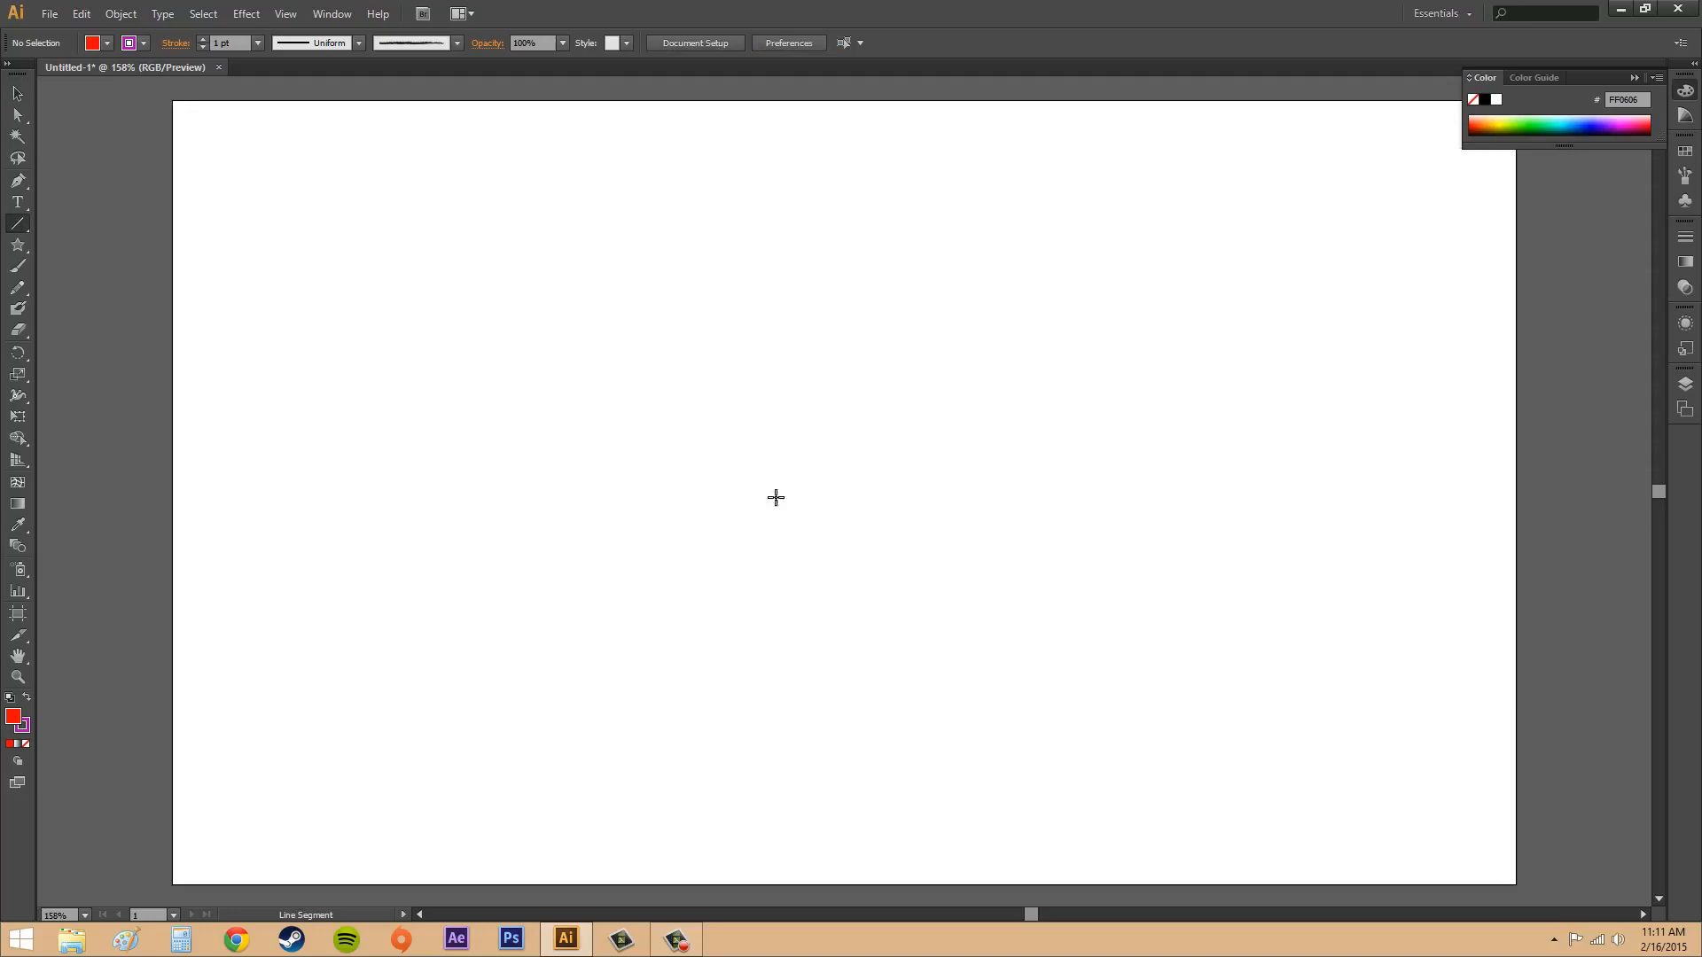
pyautogui.click(737, 520)
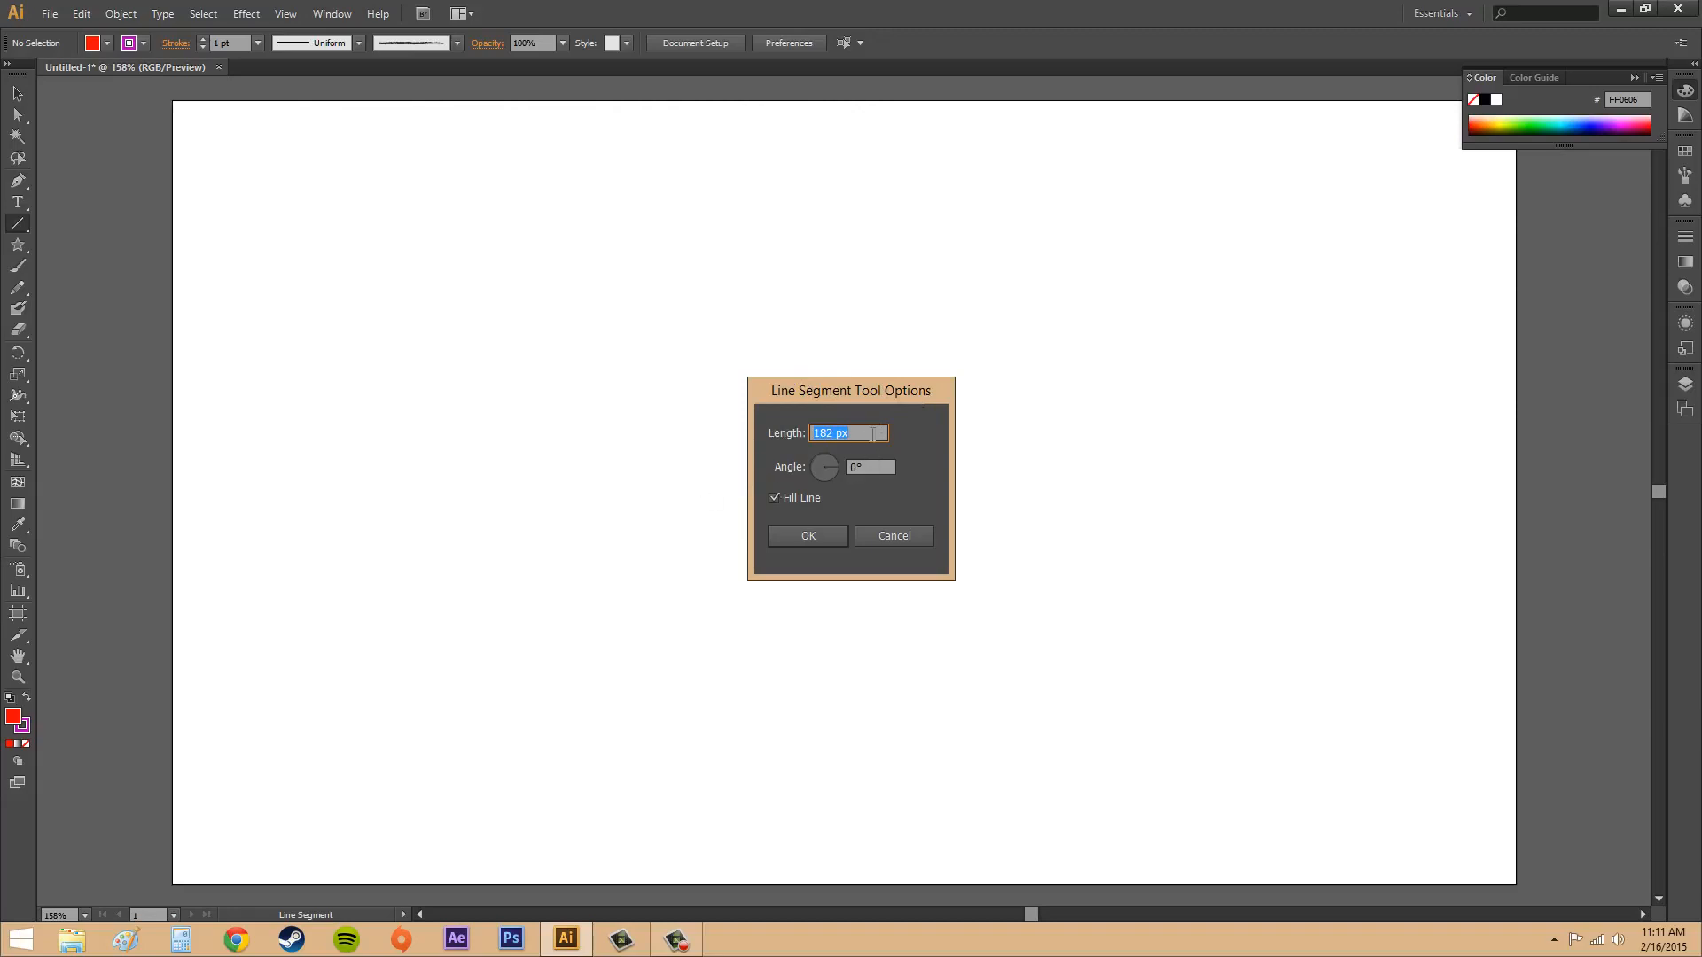
pyautogui.write('500')
# - Try 360°, 180° and 90° as the angle of the new line segment
pyautogui.click(874, 468)
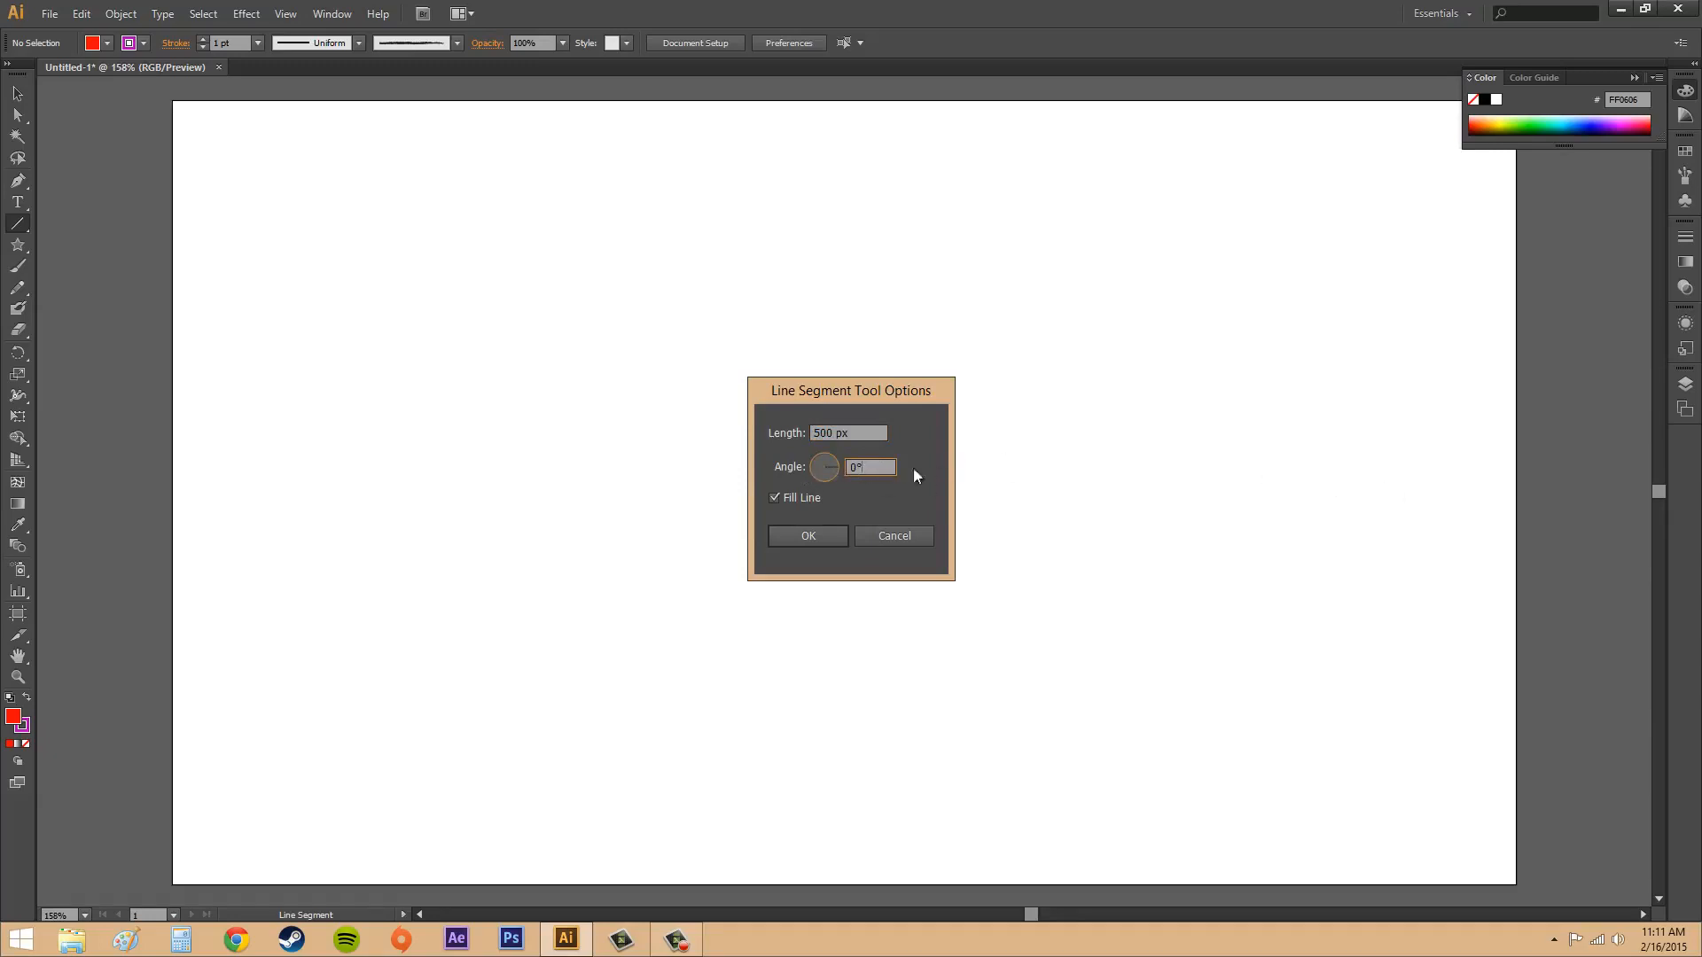
pyautogui.moveTo(878, 468); pyautogui.dragTo(765, 469)
pyautogui.write('360')
pyautogui.write('180')
pyautogui.moveTo(875, 467); pyautogui.dragTo(782, 467)
pyautogui.write('90')
# - Set the line segment's angle to 270° and create the line
pyautogui.click(888, 466)
pyautogui.write('270')
pyautogui.moveTo(821, 530); pyautogui.dragTo(798, 496)
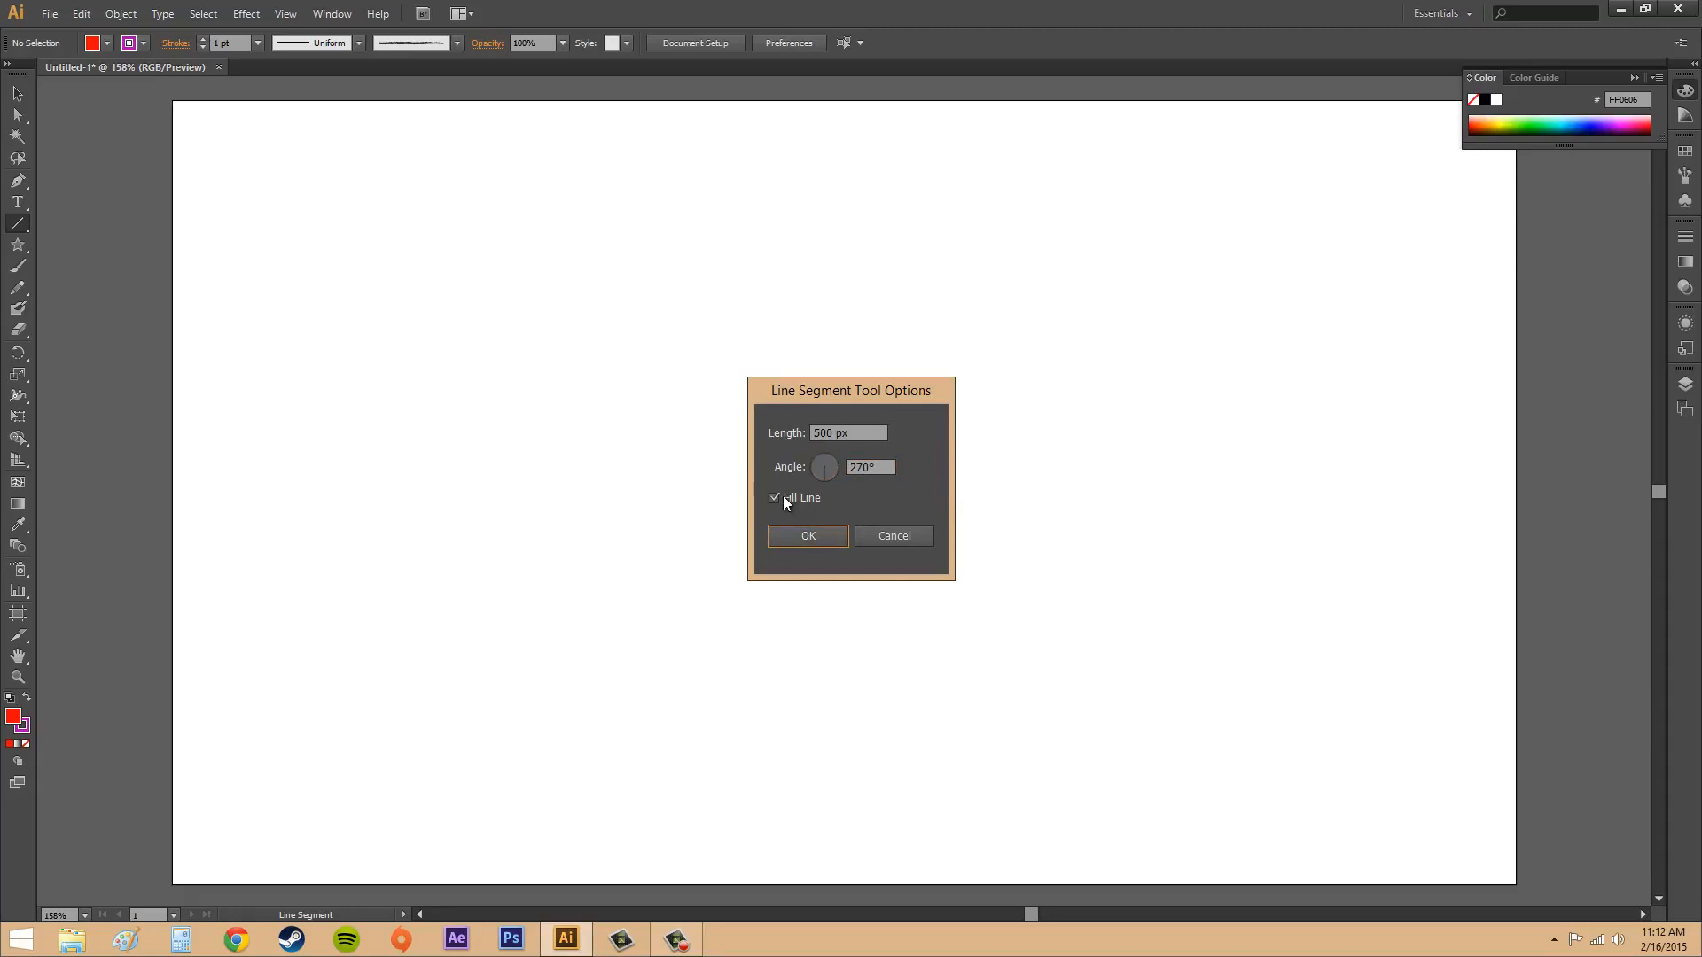
pyautogui.click(811, 536)
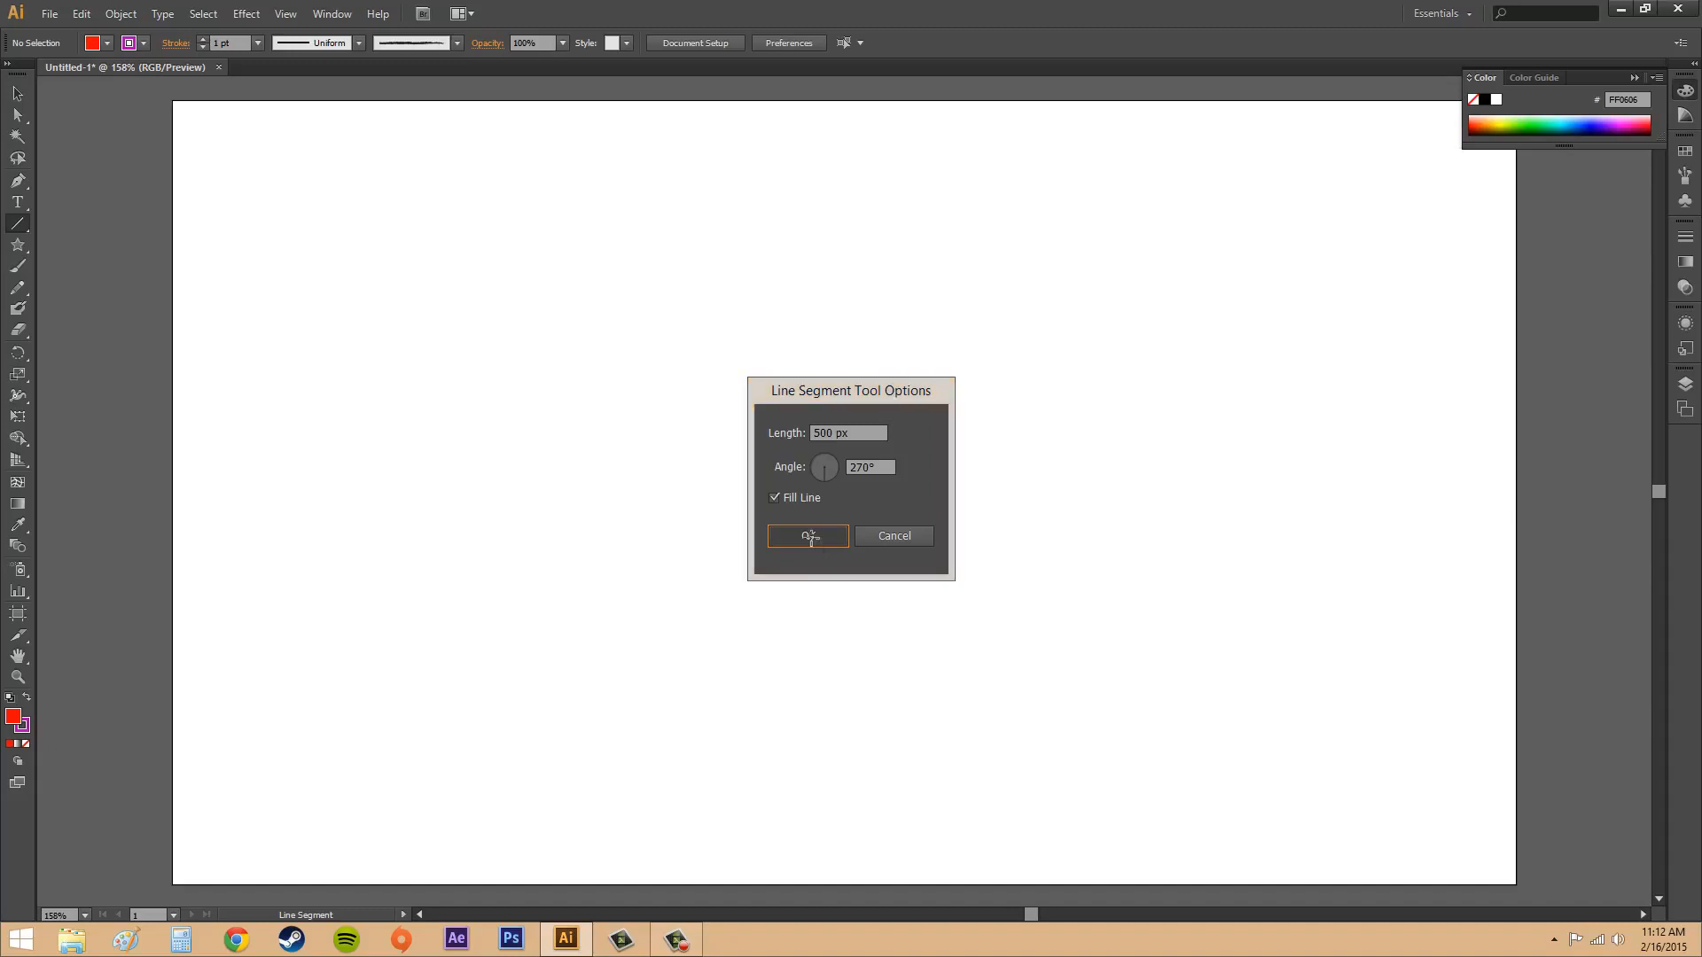
# - Move the vertical line up so that its full length lies within the artboard, near the horizontal centre
pyautogui.click(18, 94)
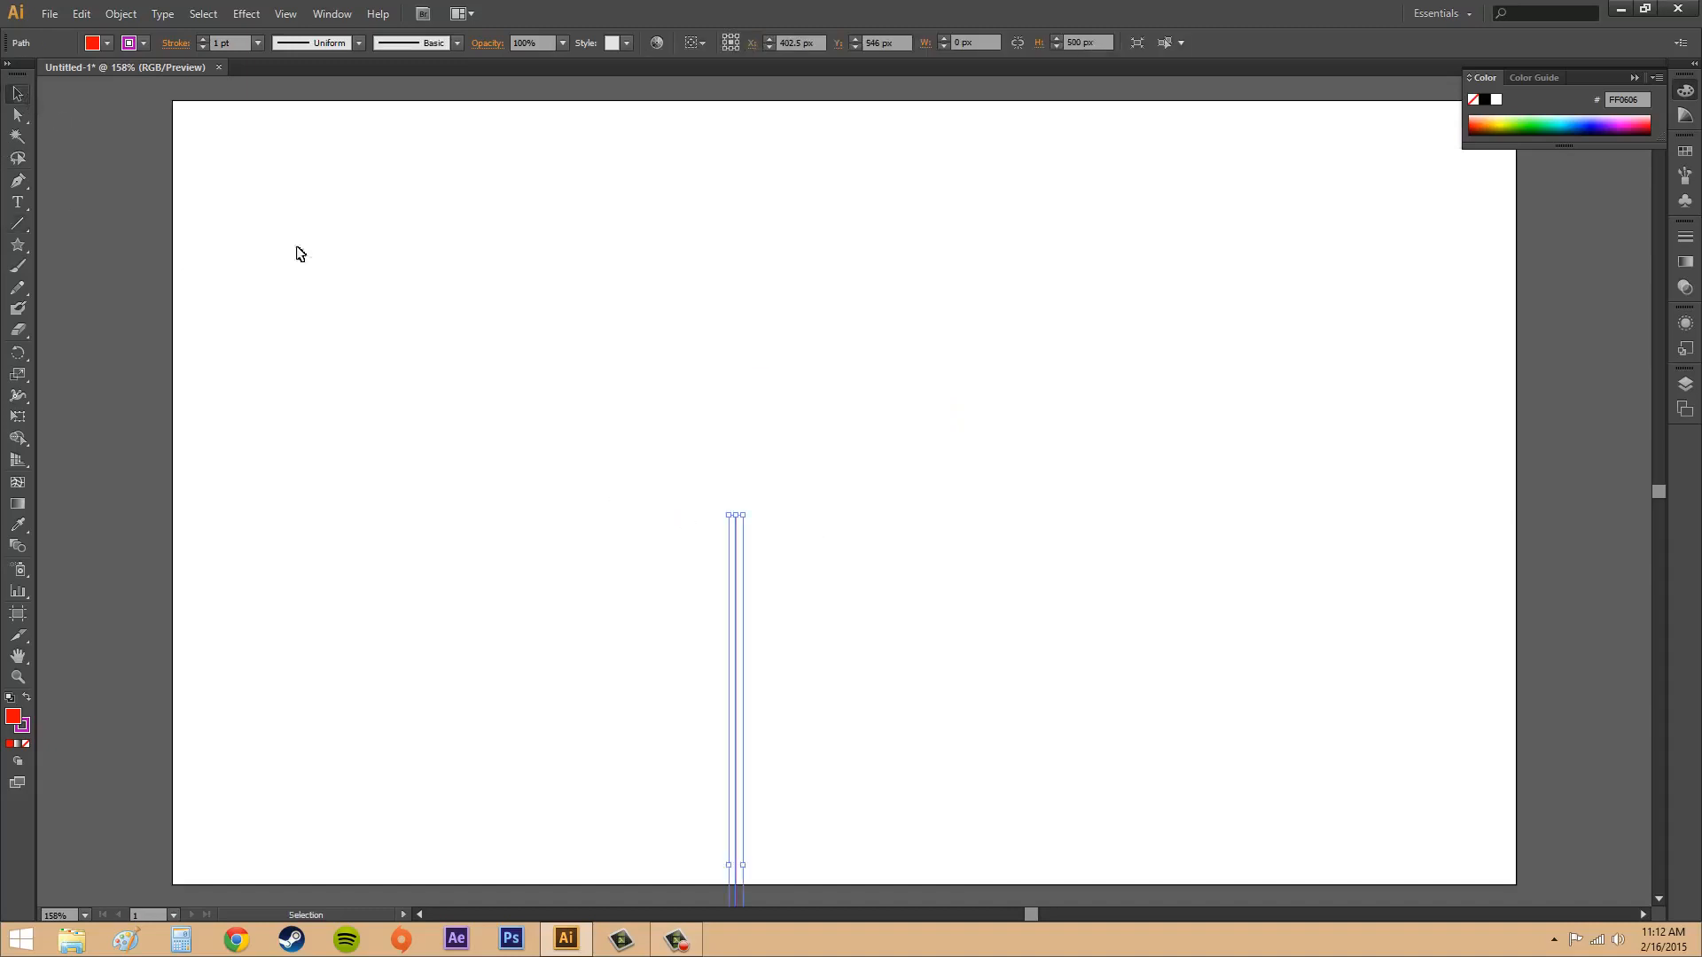
pyautogui.click(800, 422)
pyautogui.click(742, 744)
pyautogui.moveTo(741, 721); pyautogui.dragTo(794, 372)
pyautogui.click(922, 429)
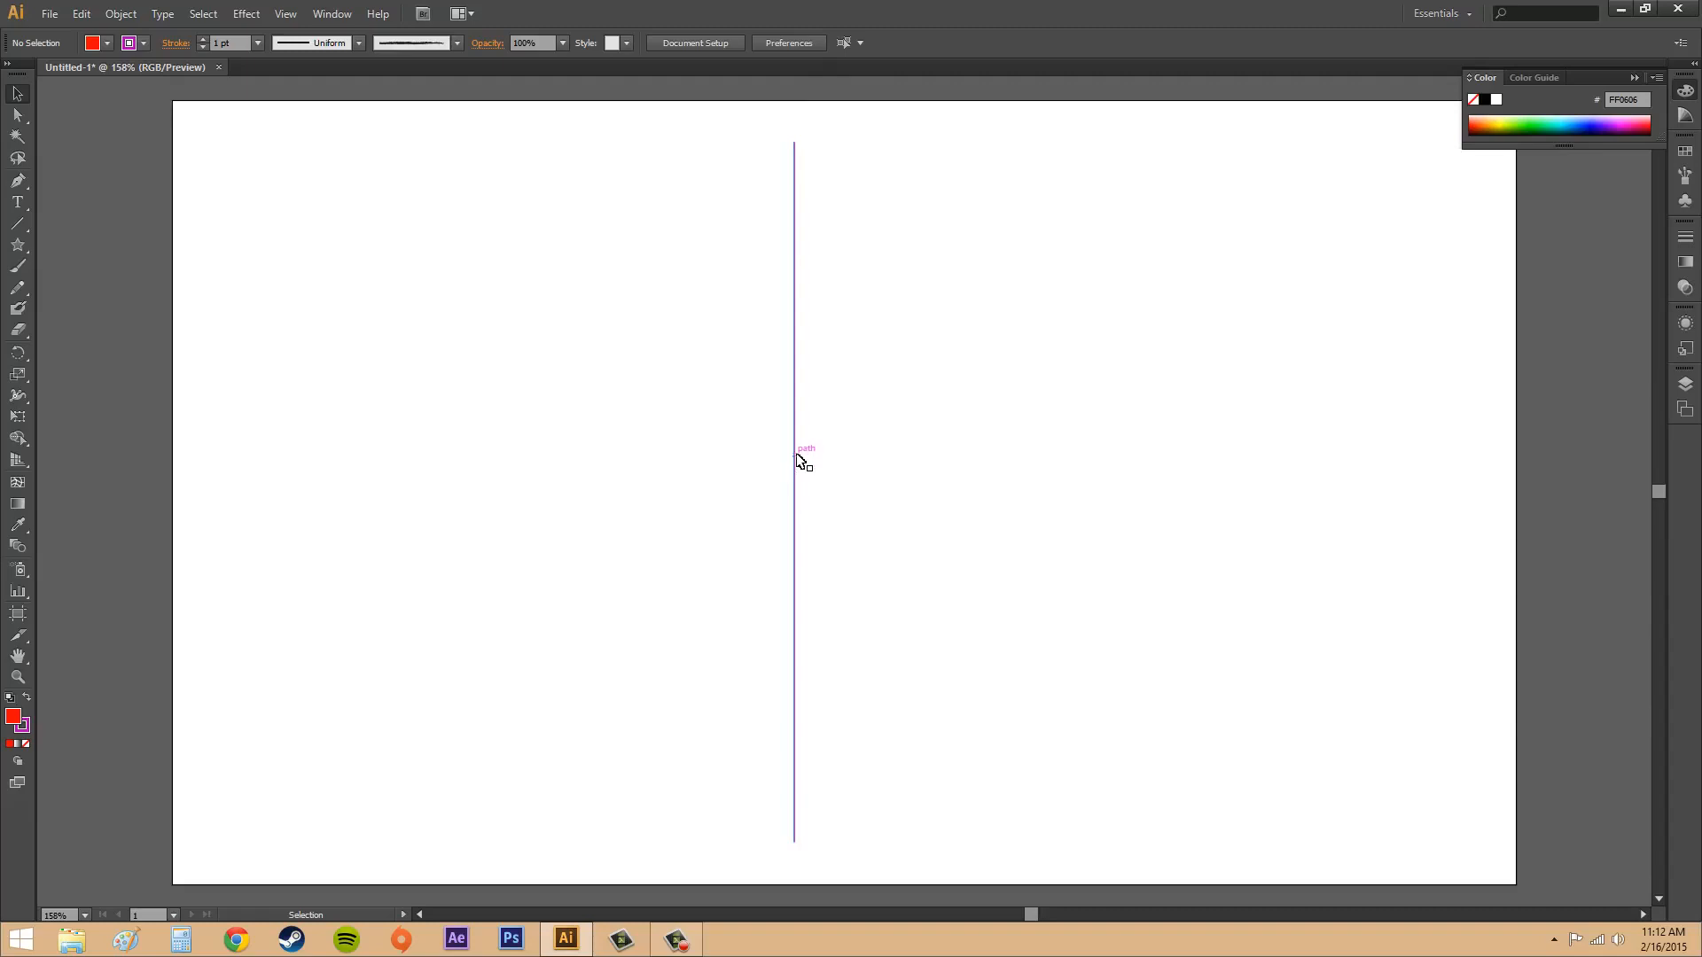
# - Create a 300 px line segment at a 0° angle, starting on the vertical line near its middle
pyautogui.click(21, 222)
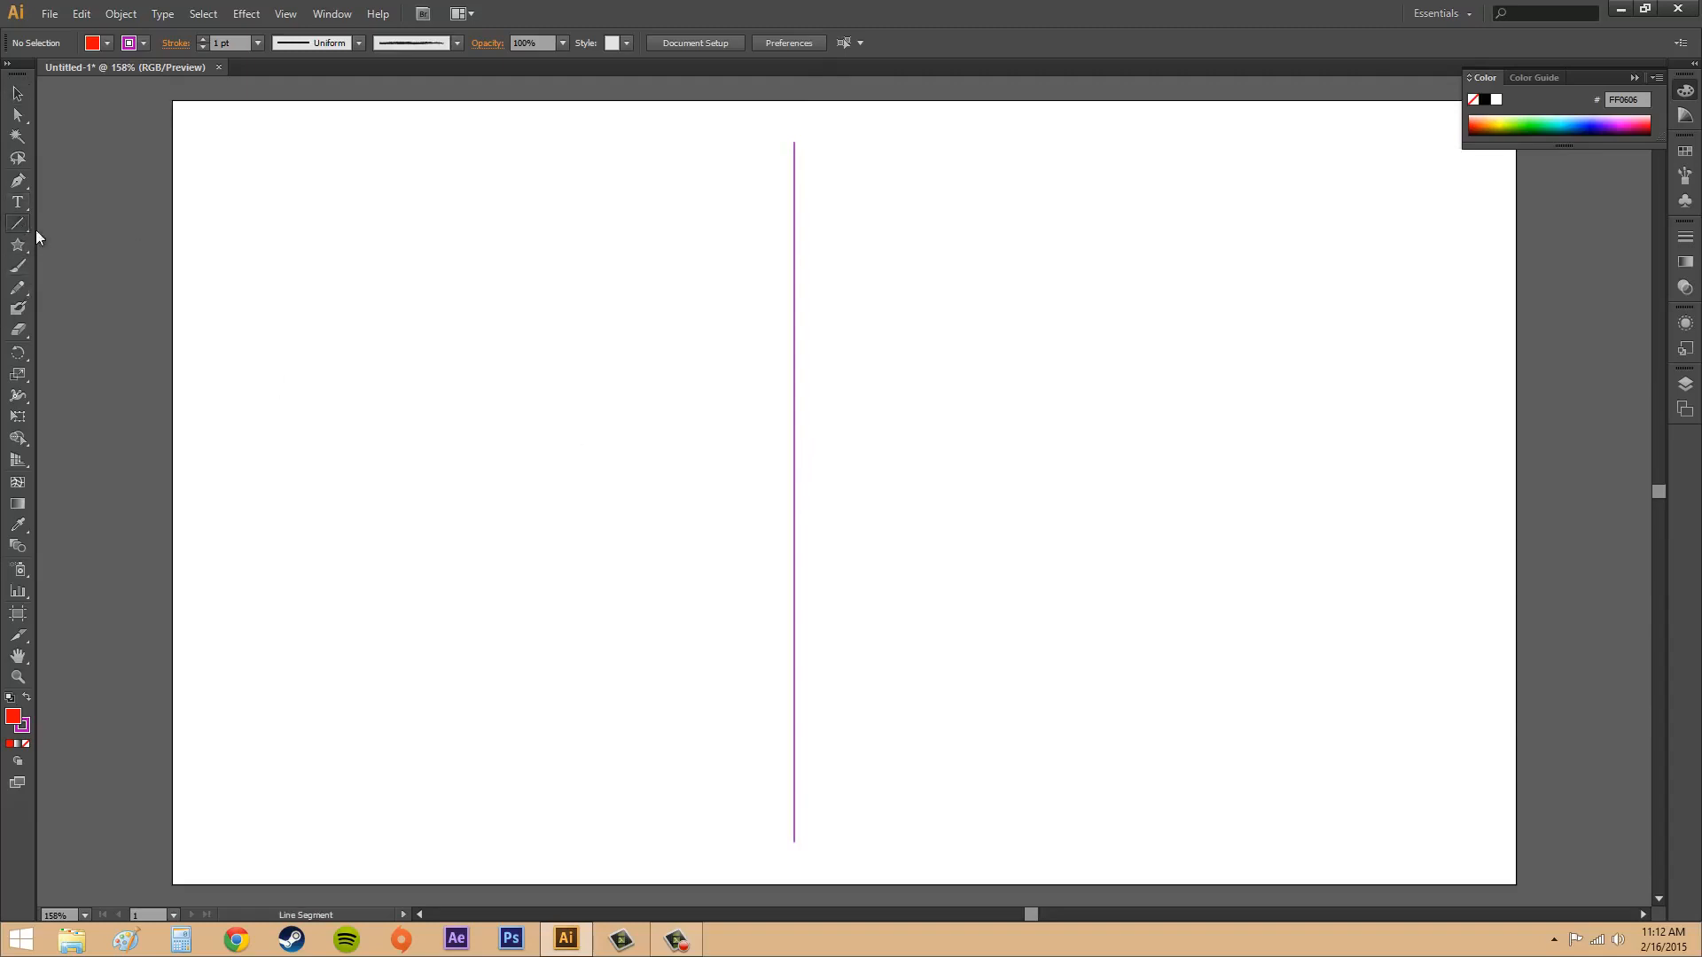
pyautogui.click(793, 476)
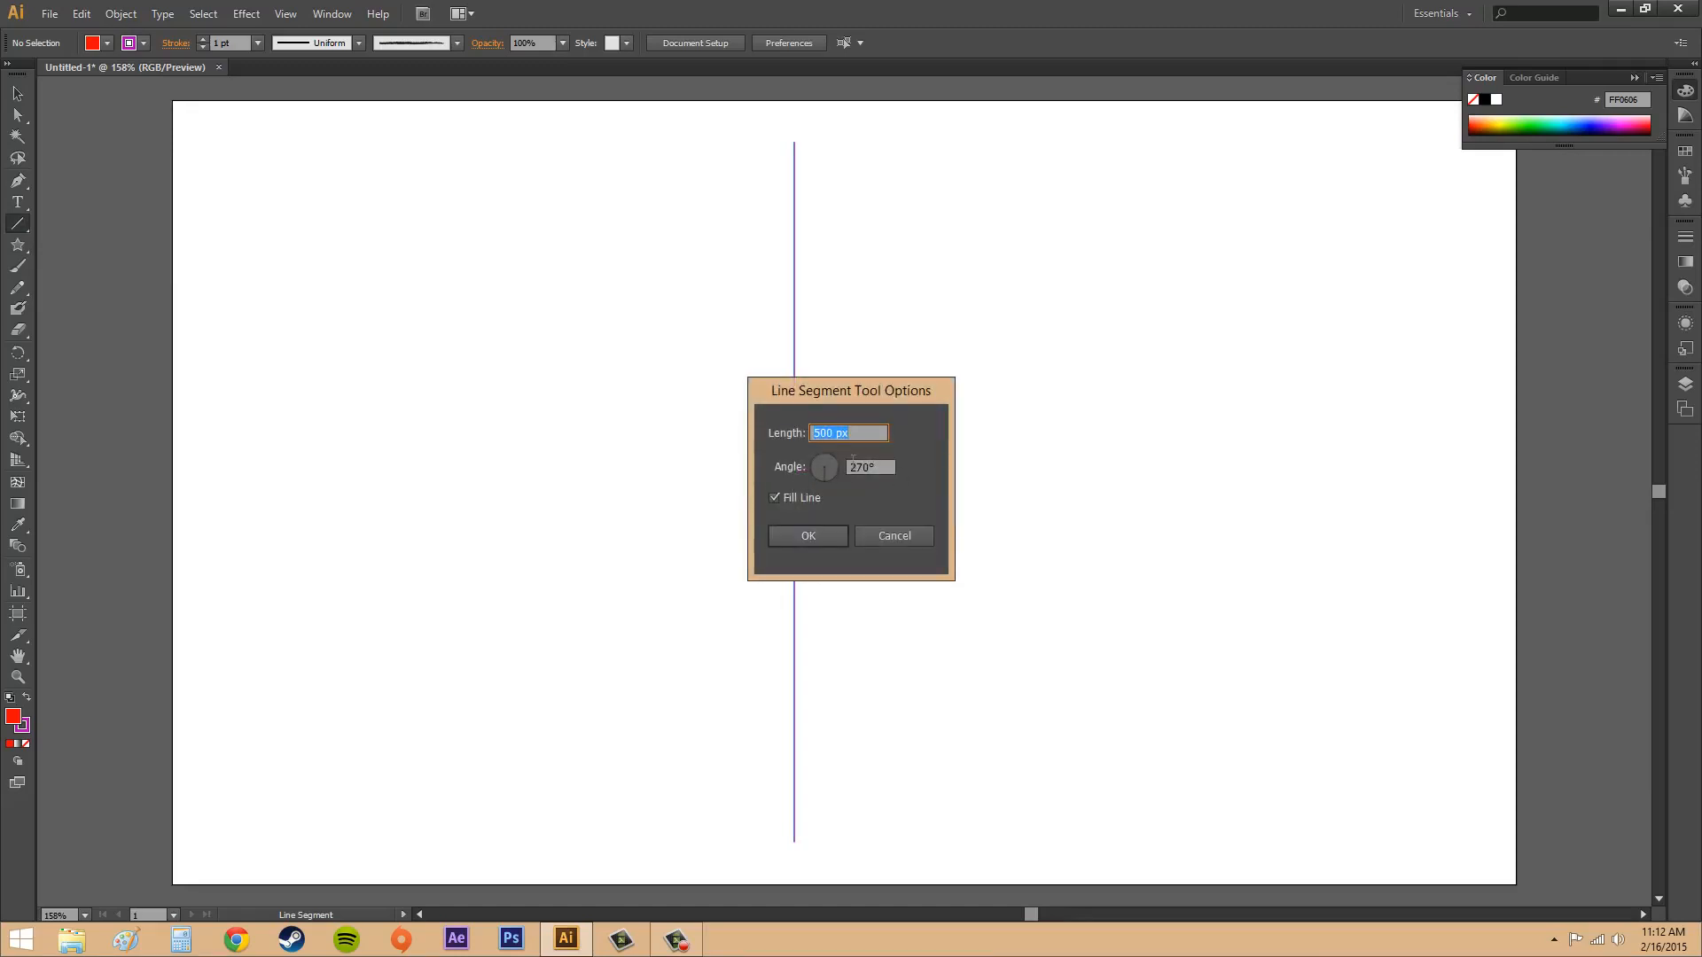
pyautogui.press('Tab')
pyautogui.write('0')
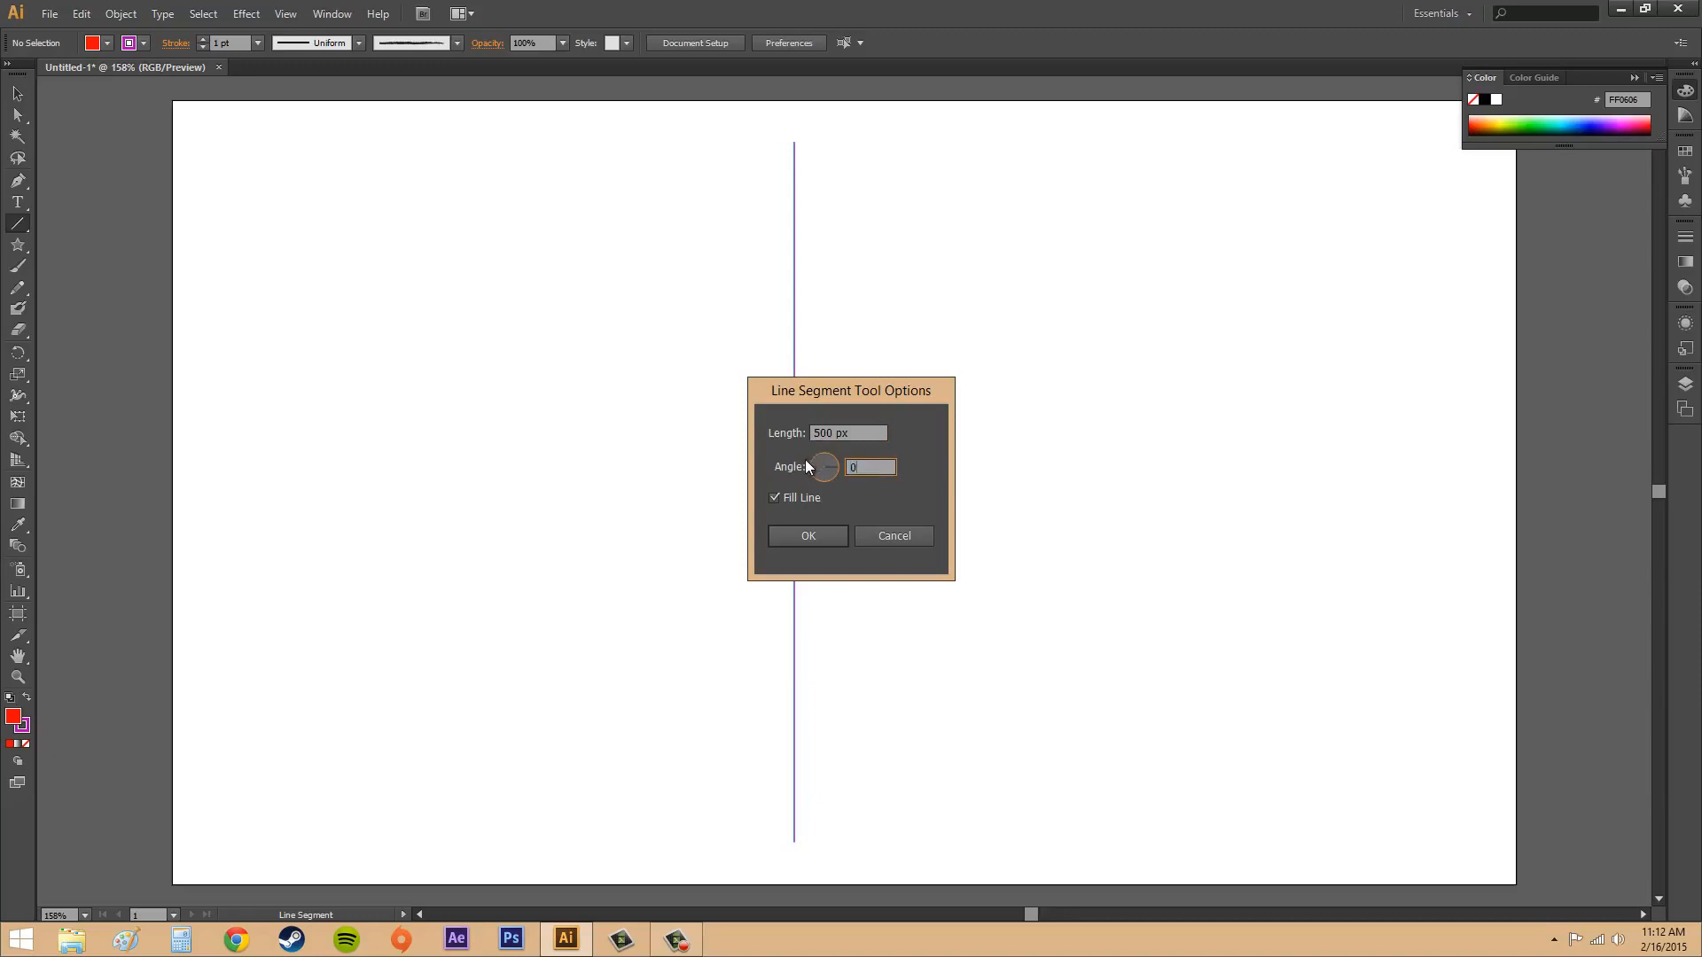
pyautogui.hotkey('shift', 'Tab')
pyautogui.write('300')
pyautogui.click(790, 530)
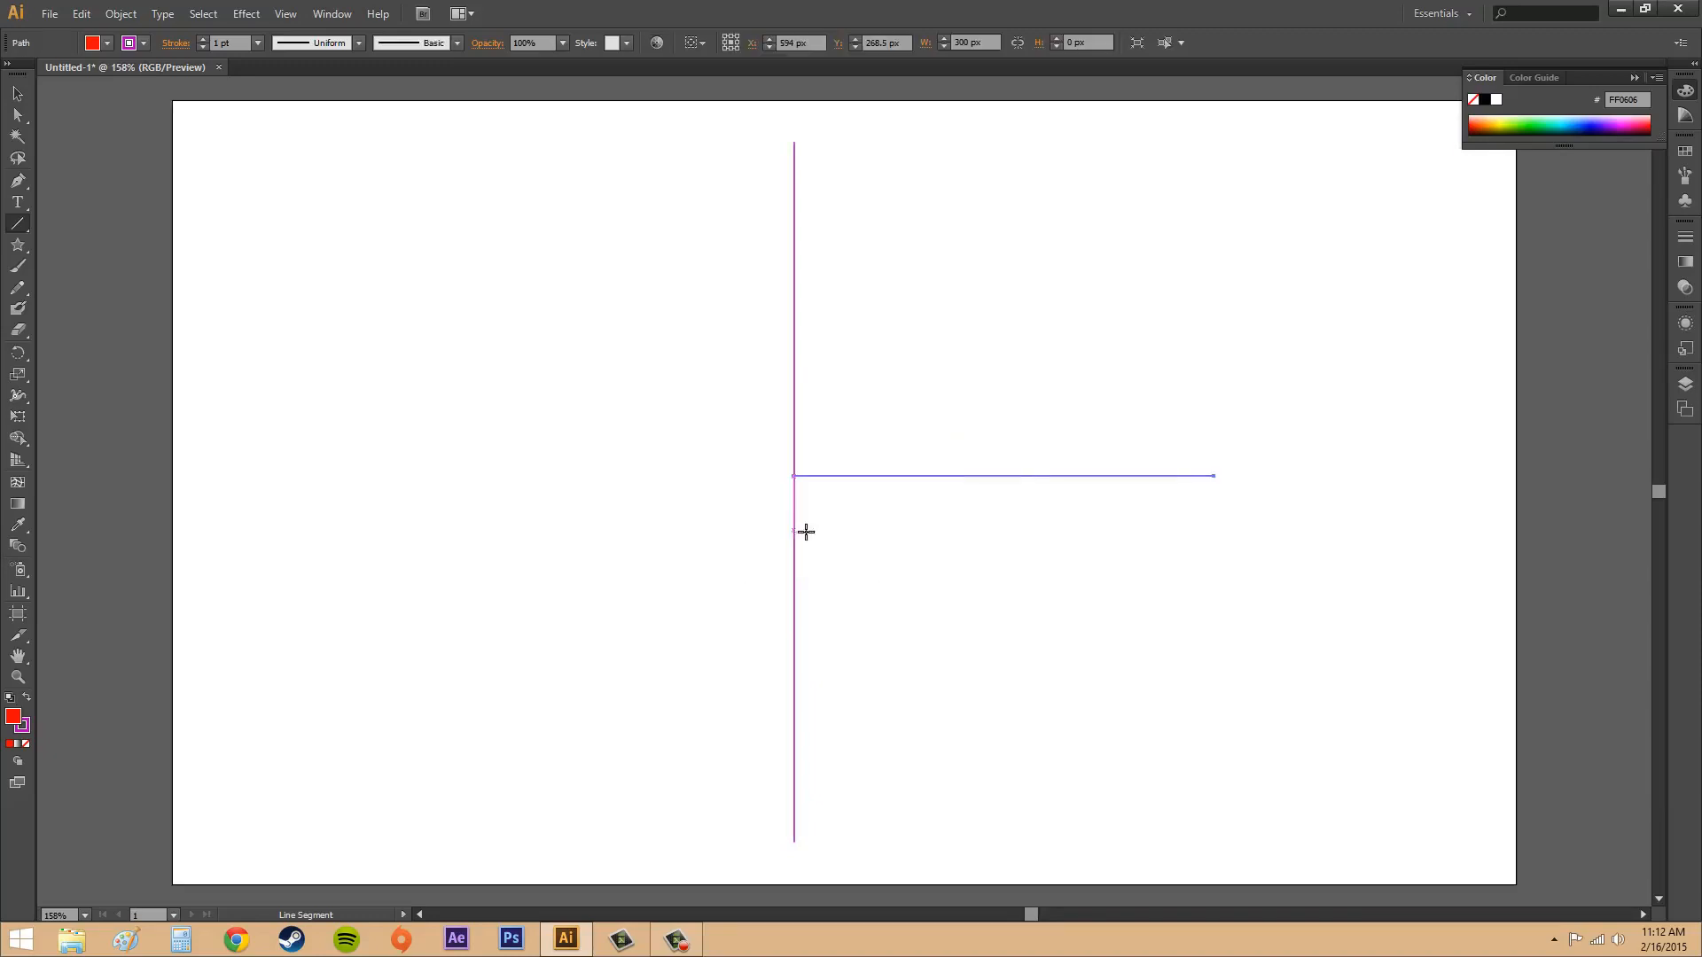
# - Move the horizontal line slightly up along the vertical line, to about Y 262.5 px
pyautogui.click(18, 93)
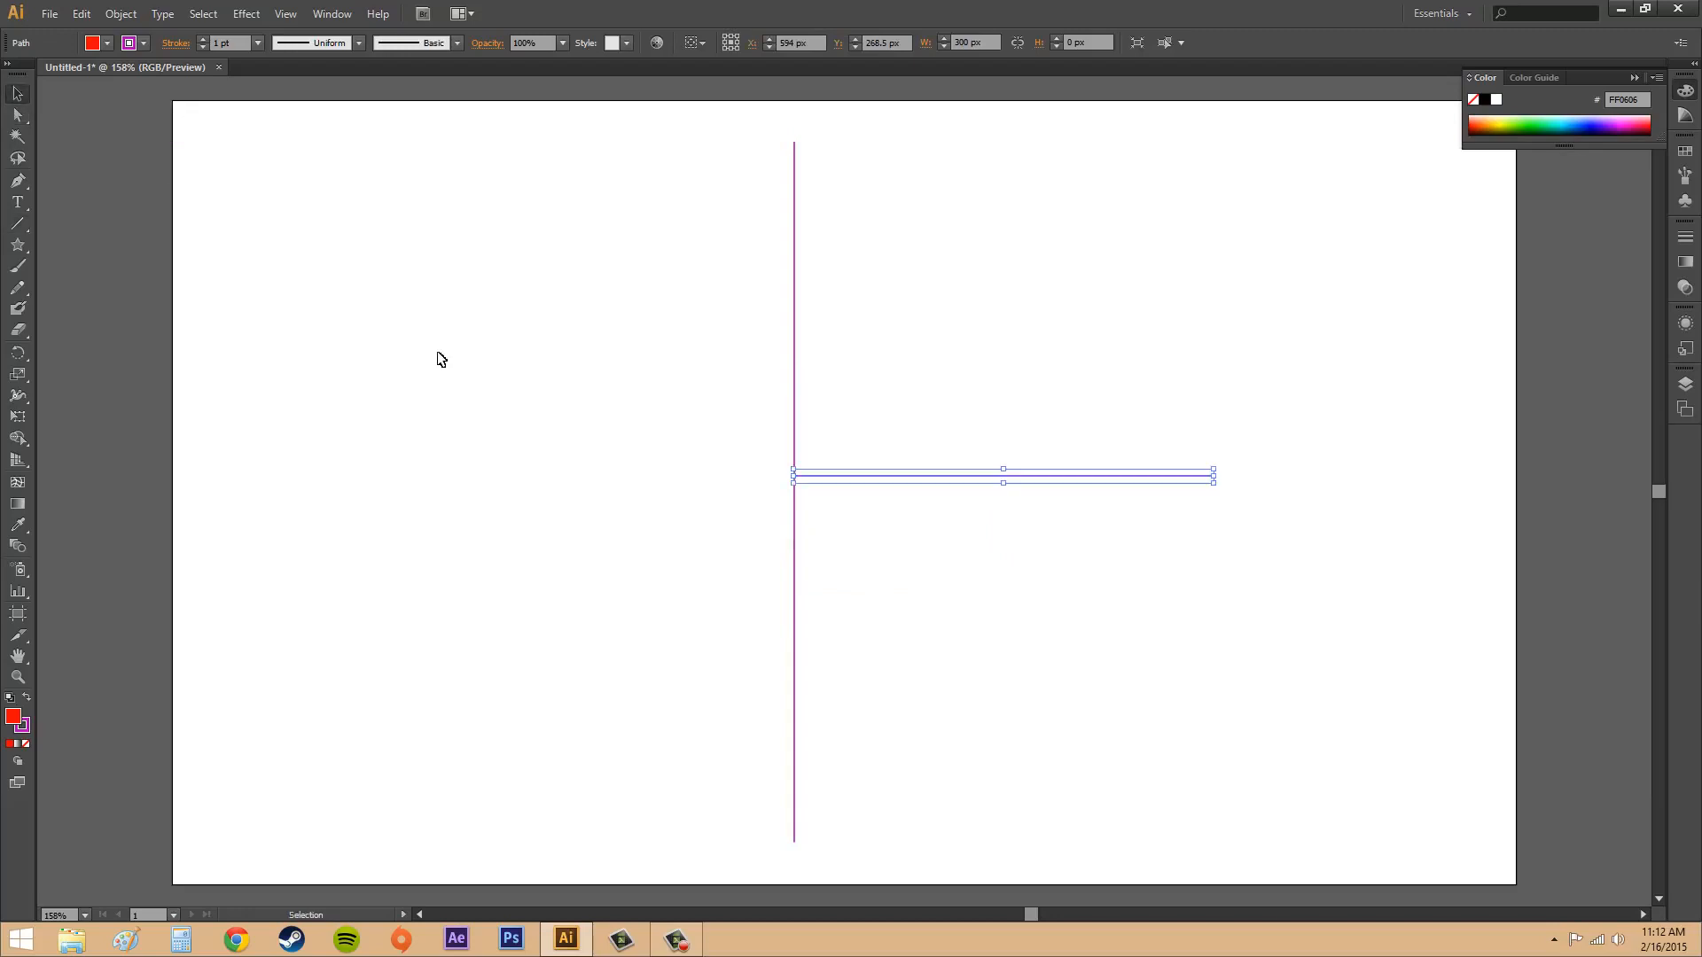
pyautogui.click(437, 358)
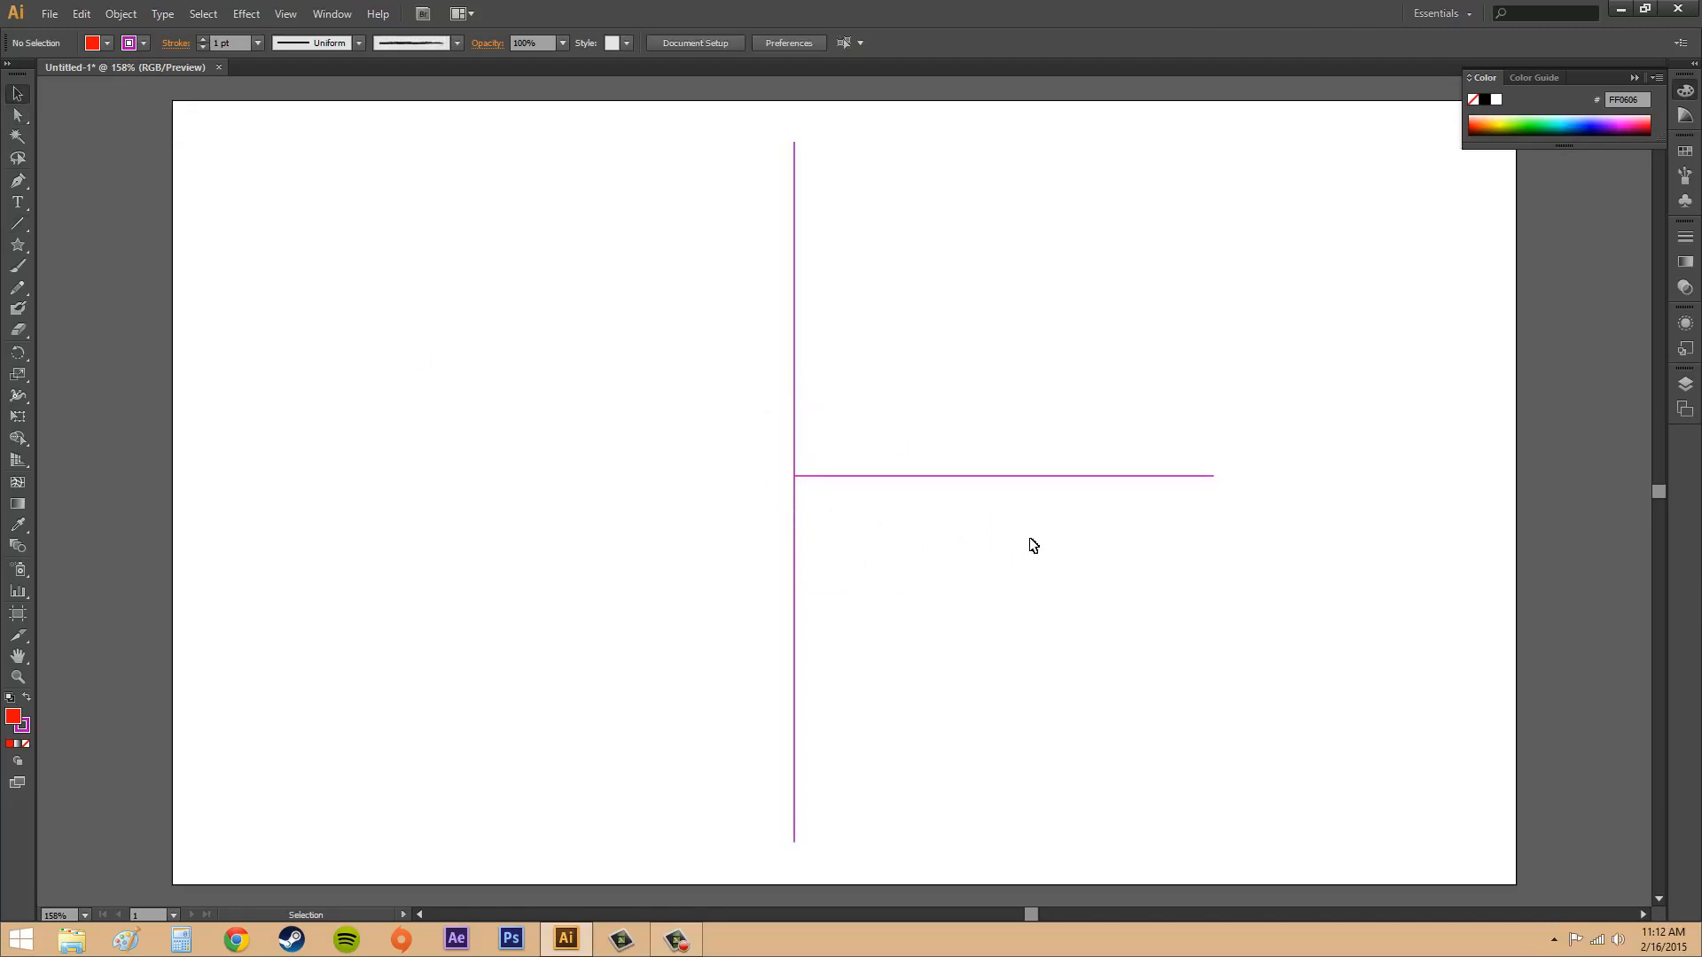
pyautogui.click(1019, 477)
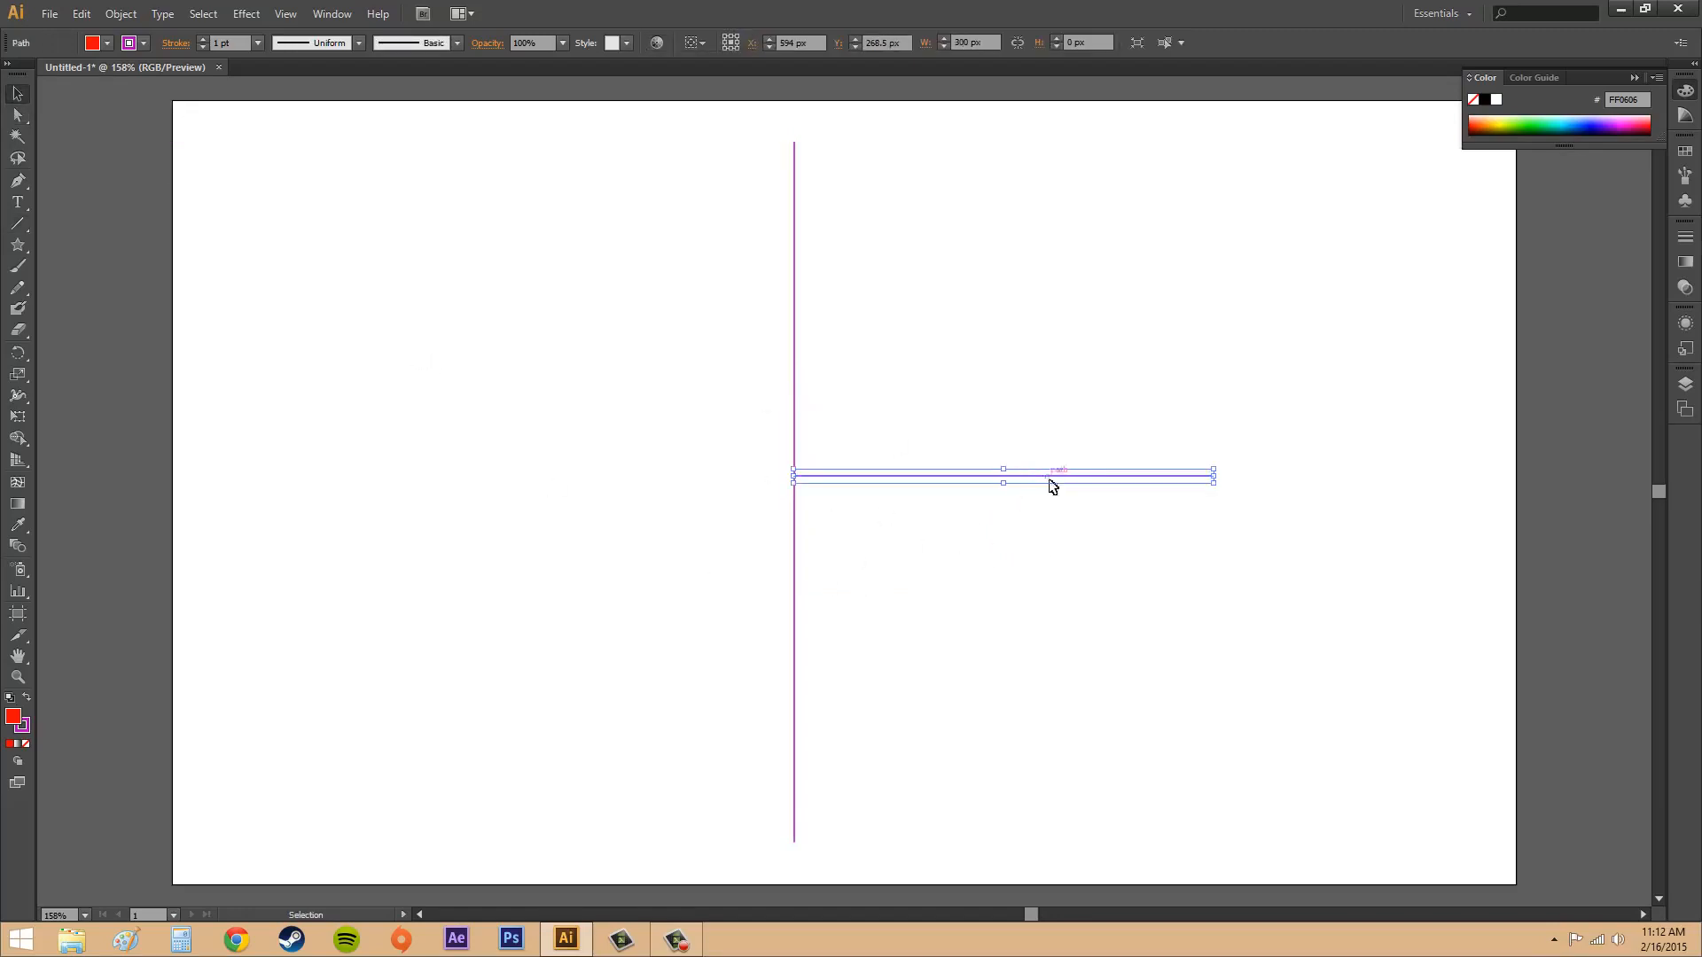
pyautogui.moveTo(1067, 478)
pyautogui.mouseDown()
pyautogui.moveTo(1259, 547)
pyautogui.moveTo(1097, 474)
pyautogui.mouseUp()
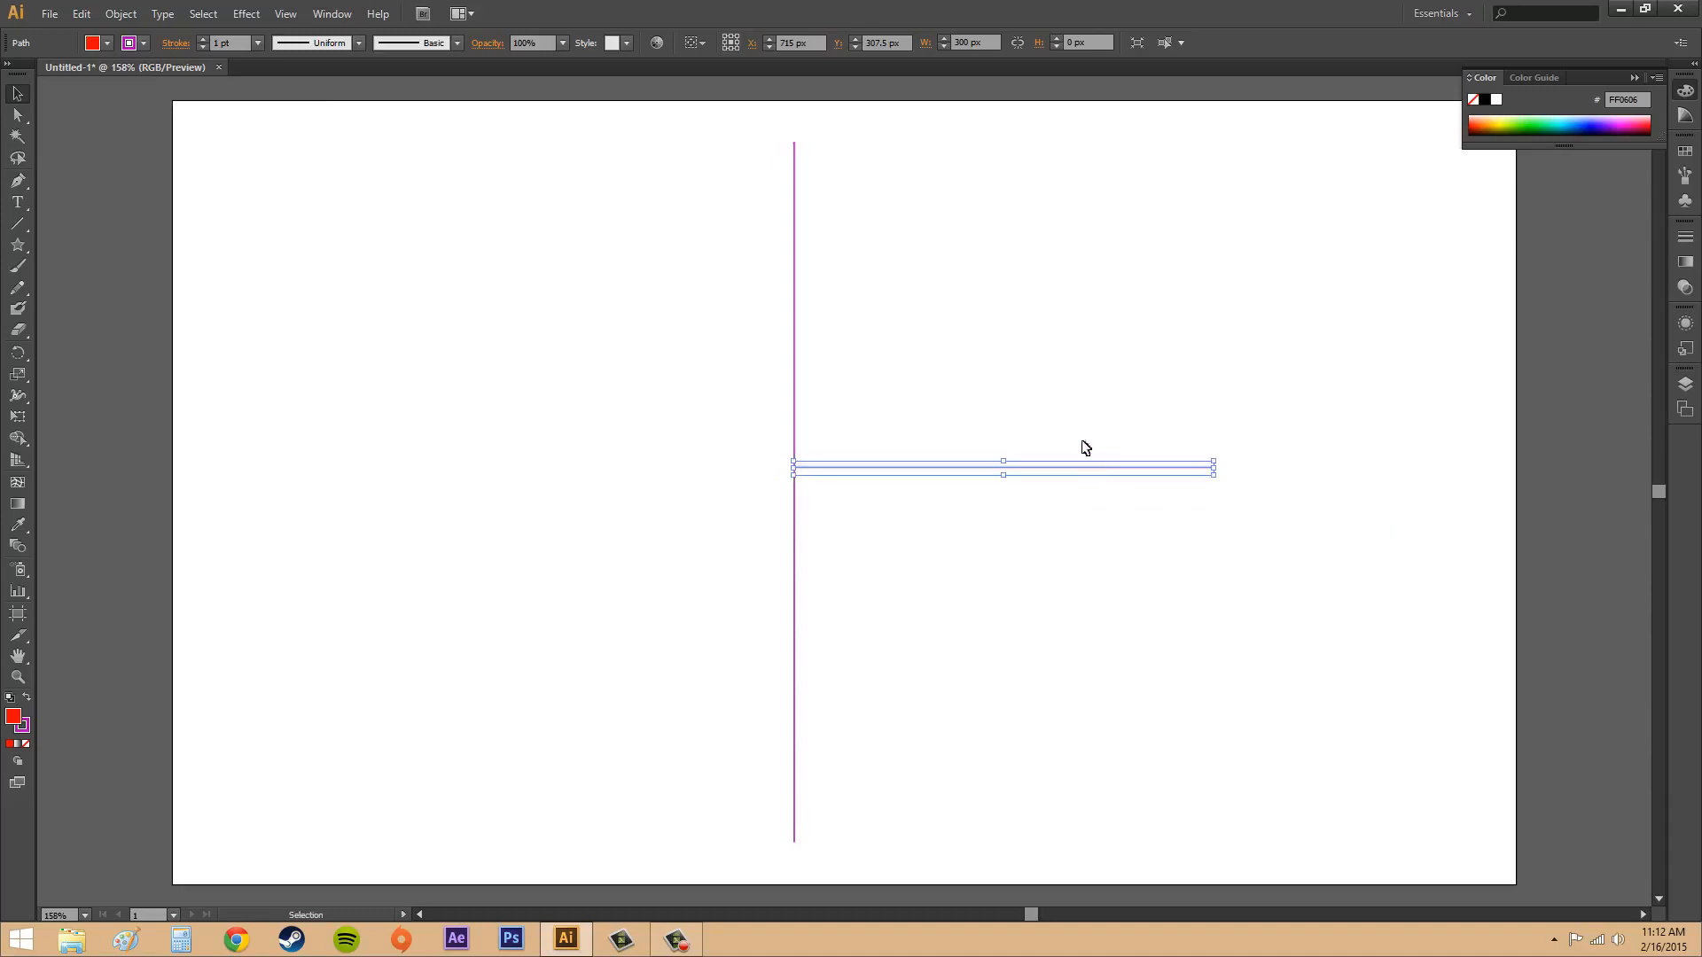
pyautogui.click(1074, 328)
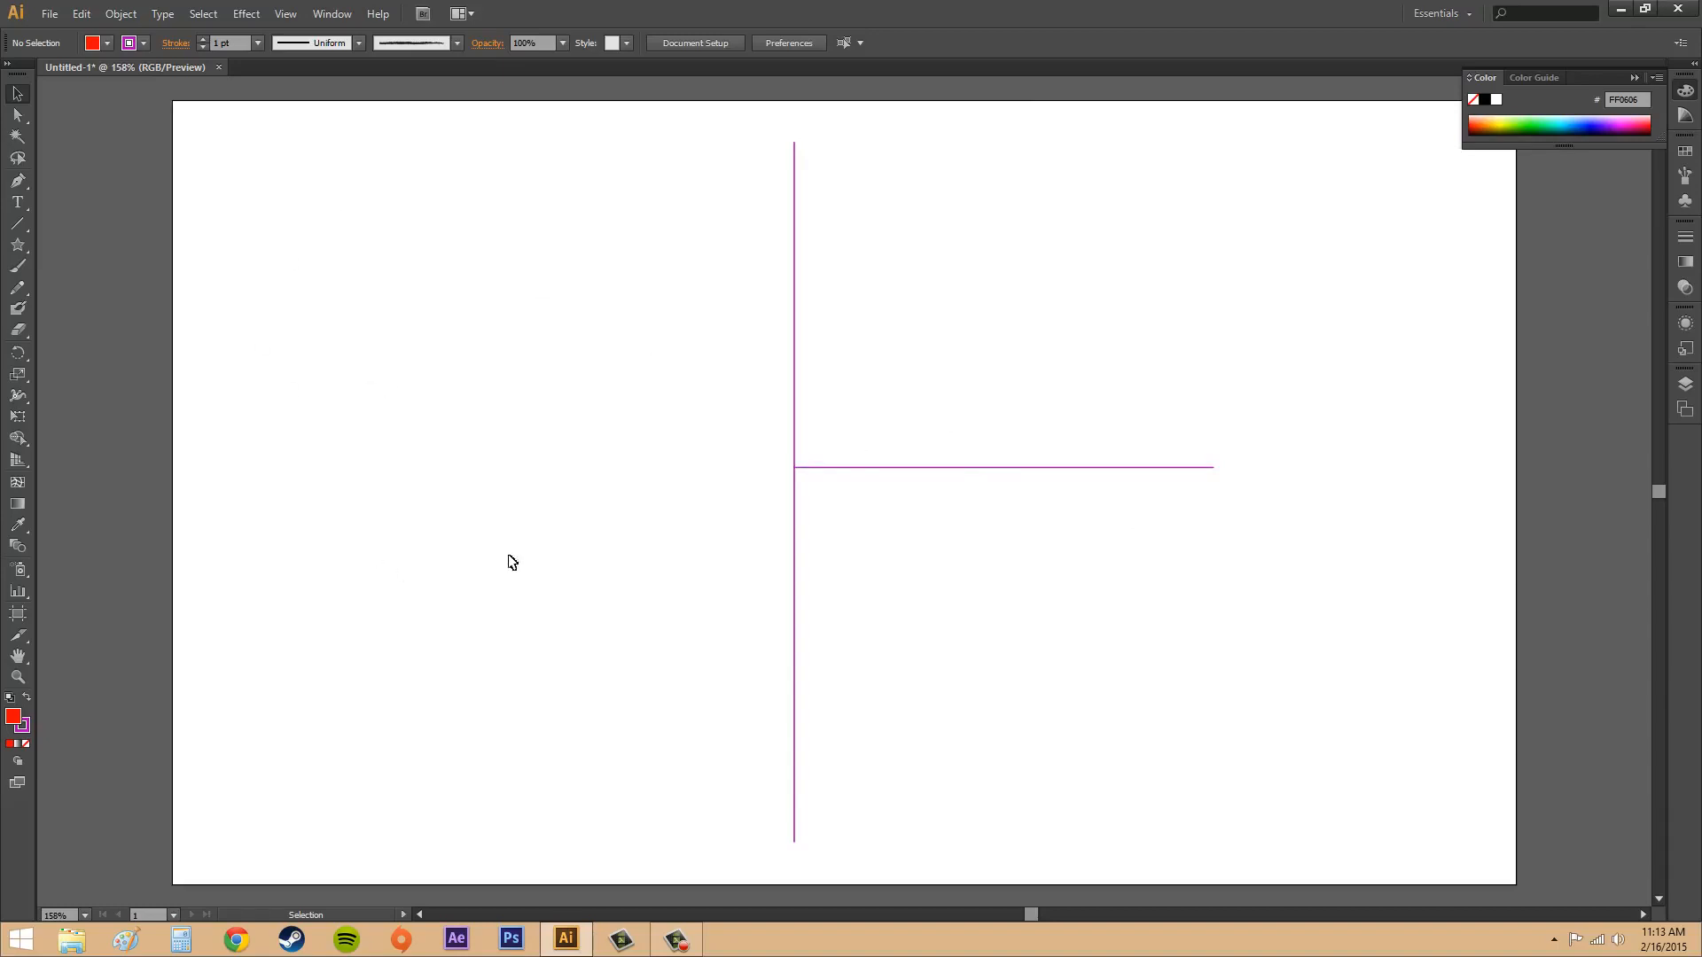
# - Set the horizontal line's stroke color to the orange swatch
pyautogui.click(1011, 468)
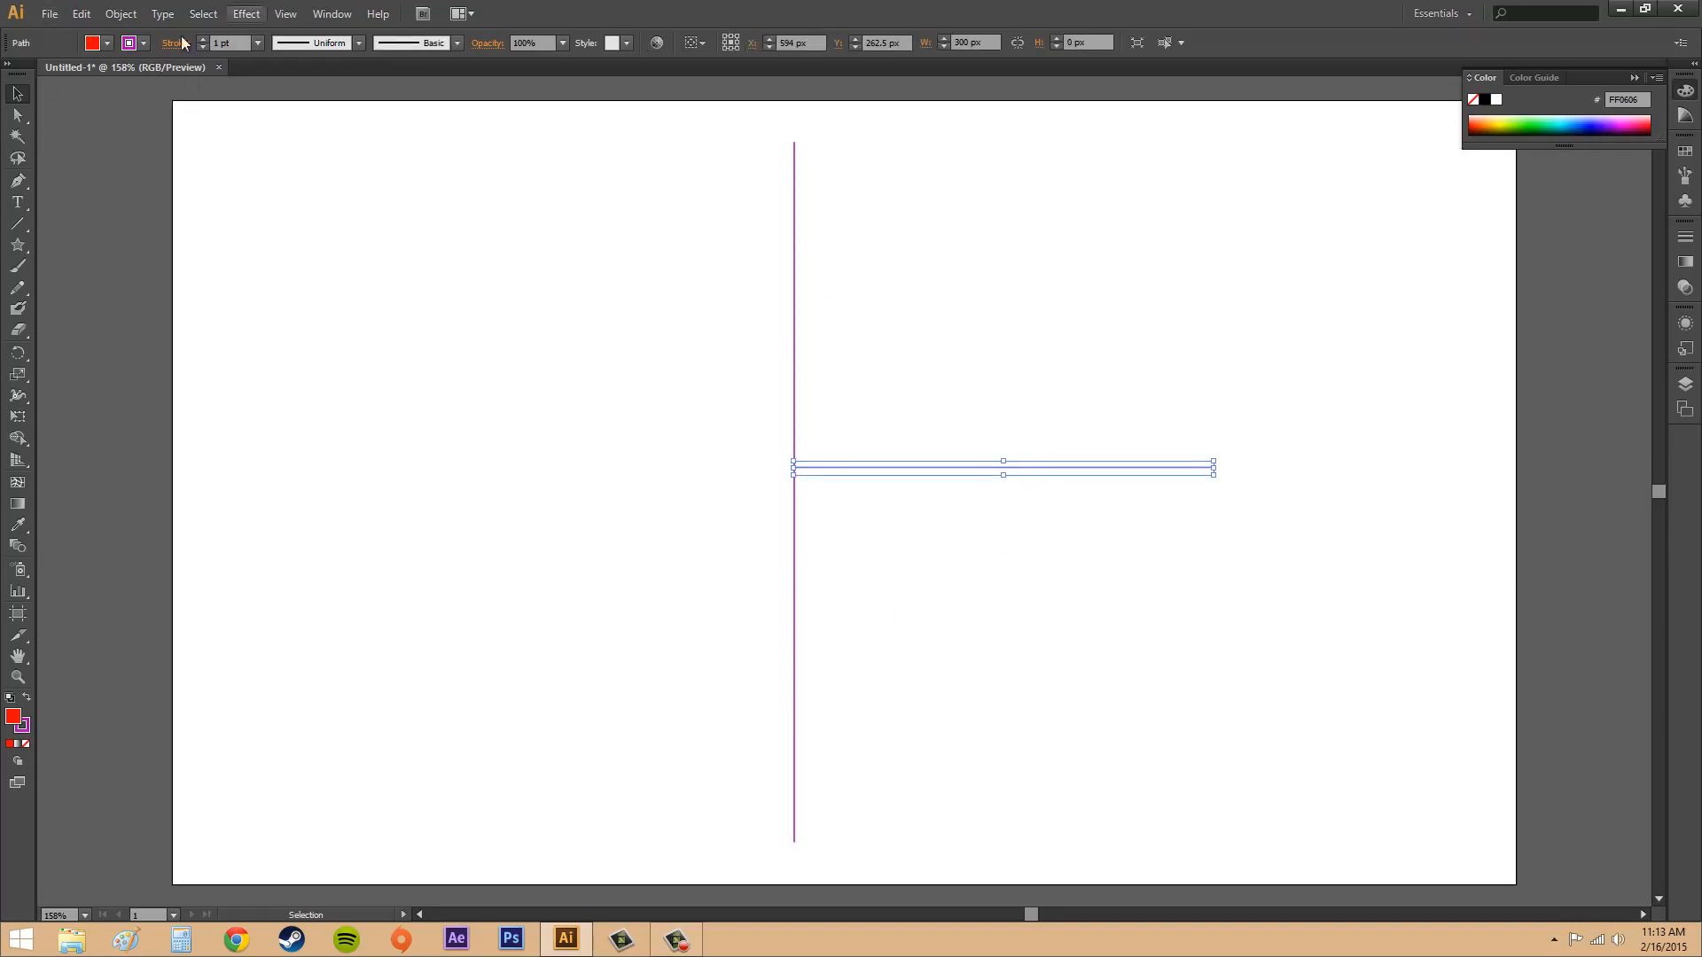
pyautogui.click(143, 44)
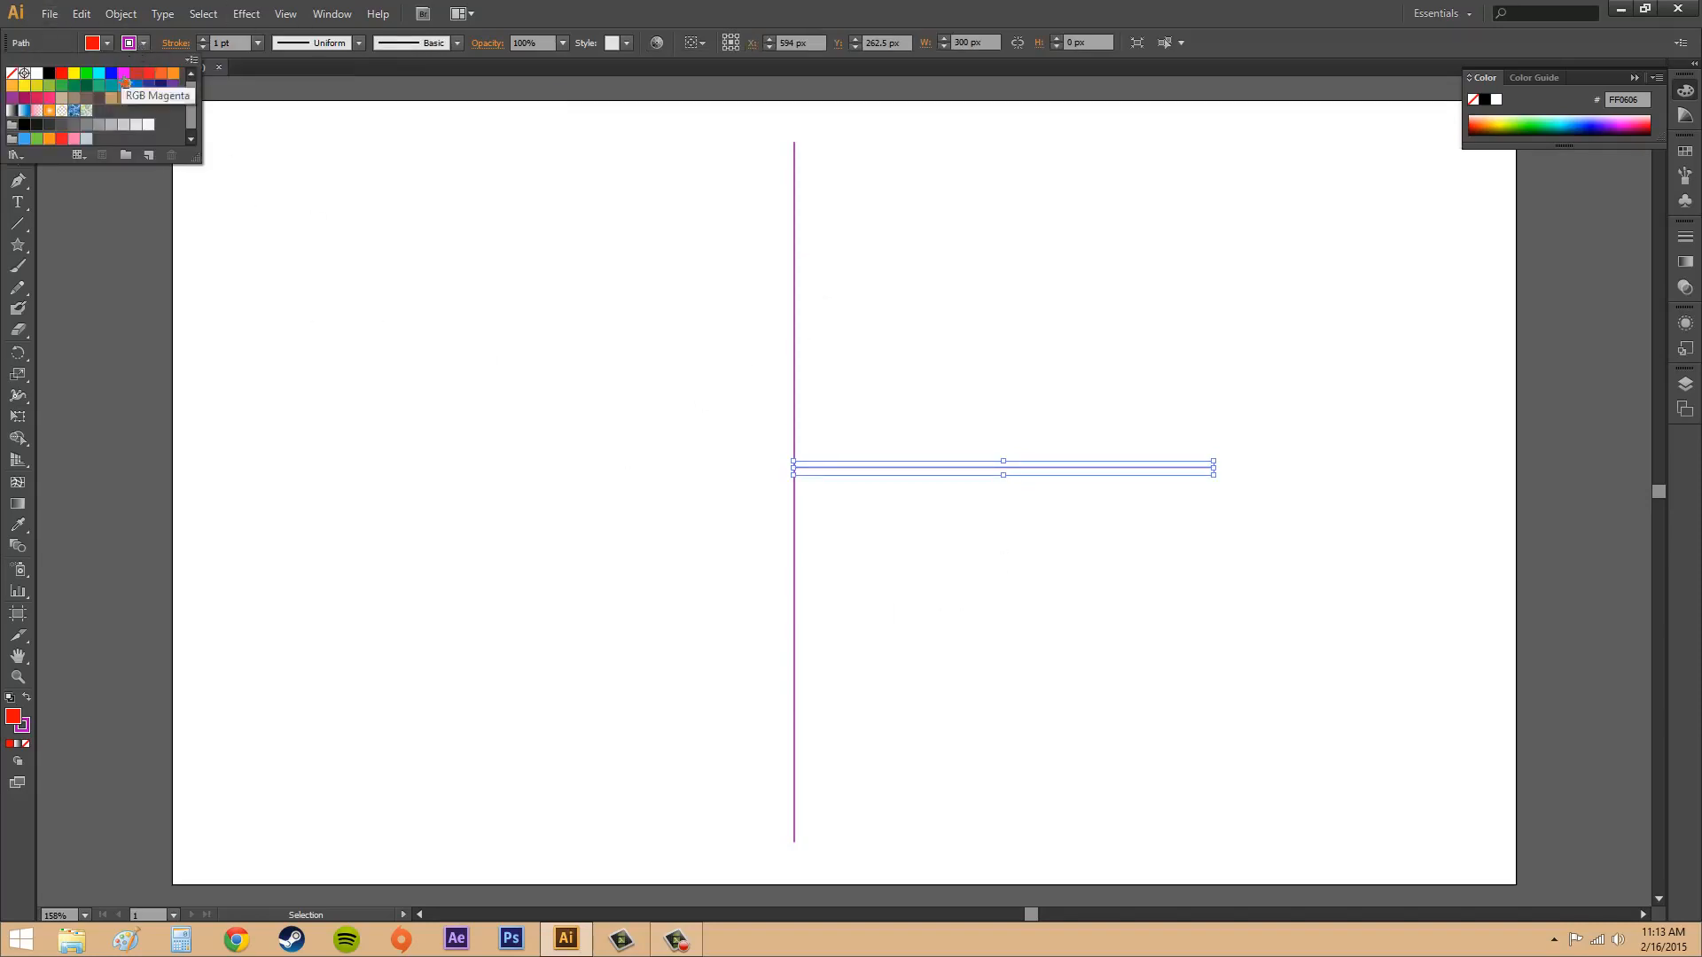
pyautogui.click(172, 74)
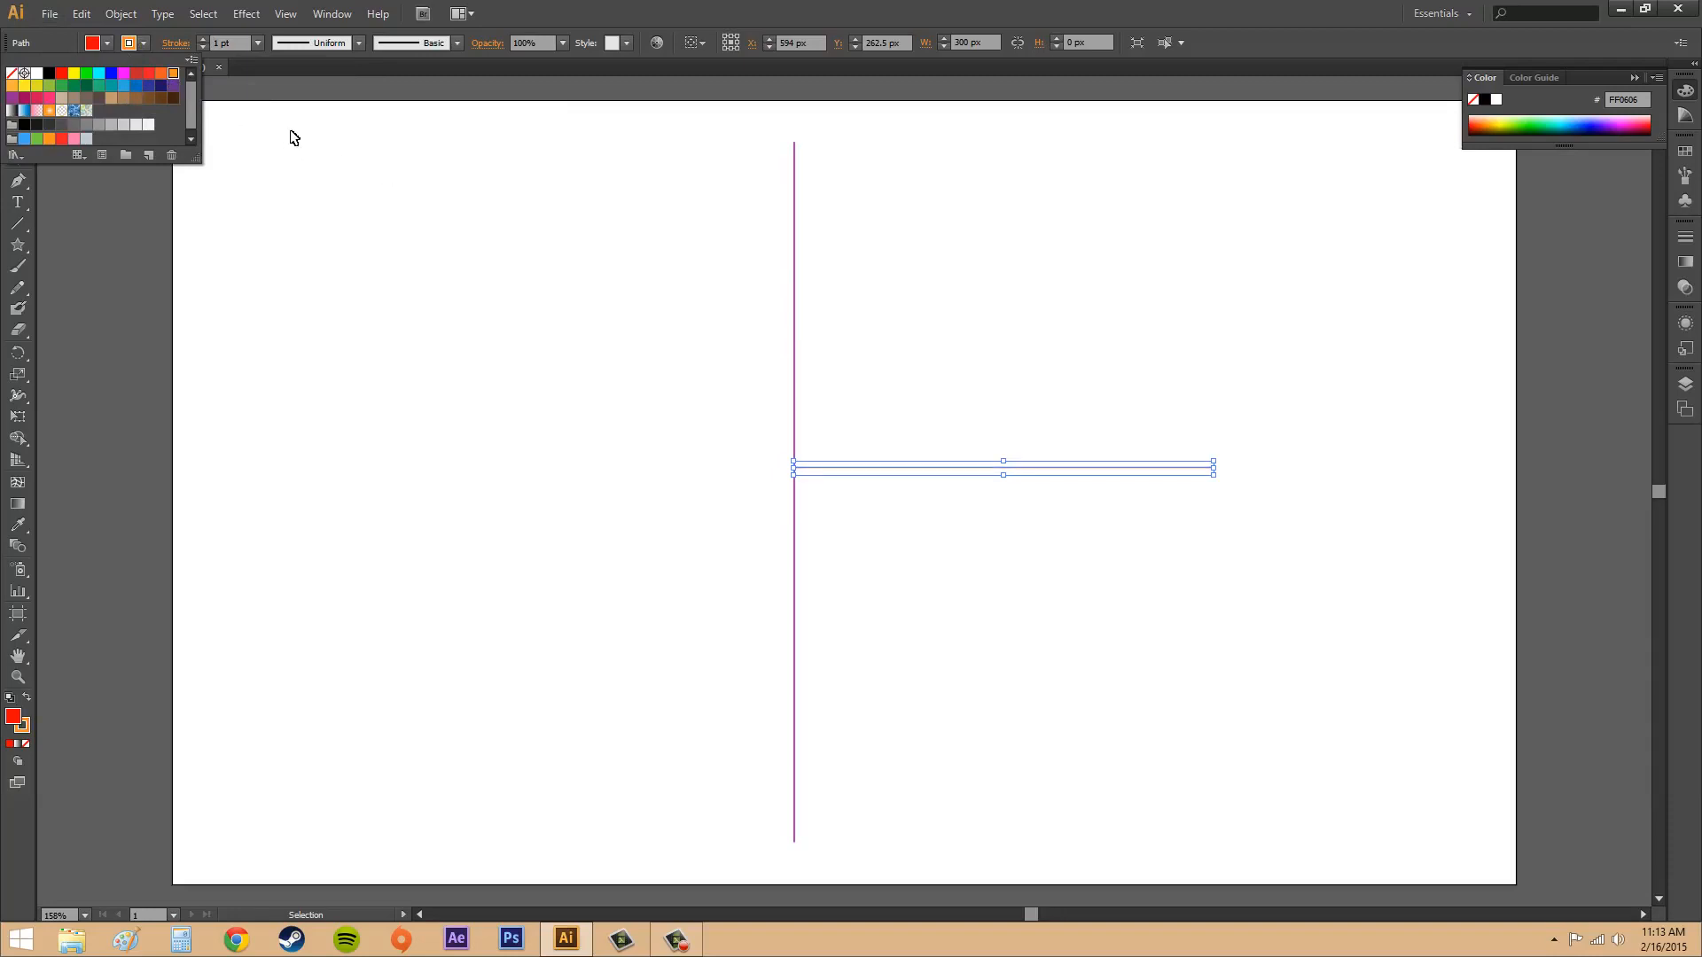
pyautogui.click(1040, 525)
# - Set the horizontal line's stroke weight to 12 pt and deselect it
pyautogui.click(993, 467)
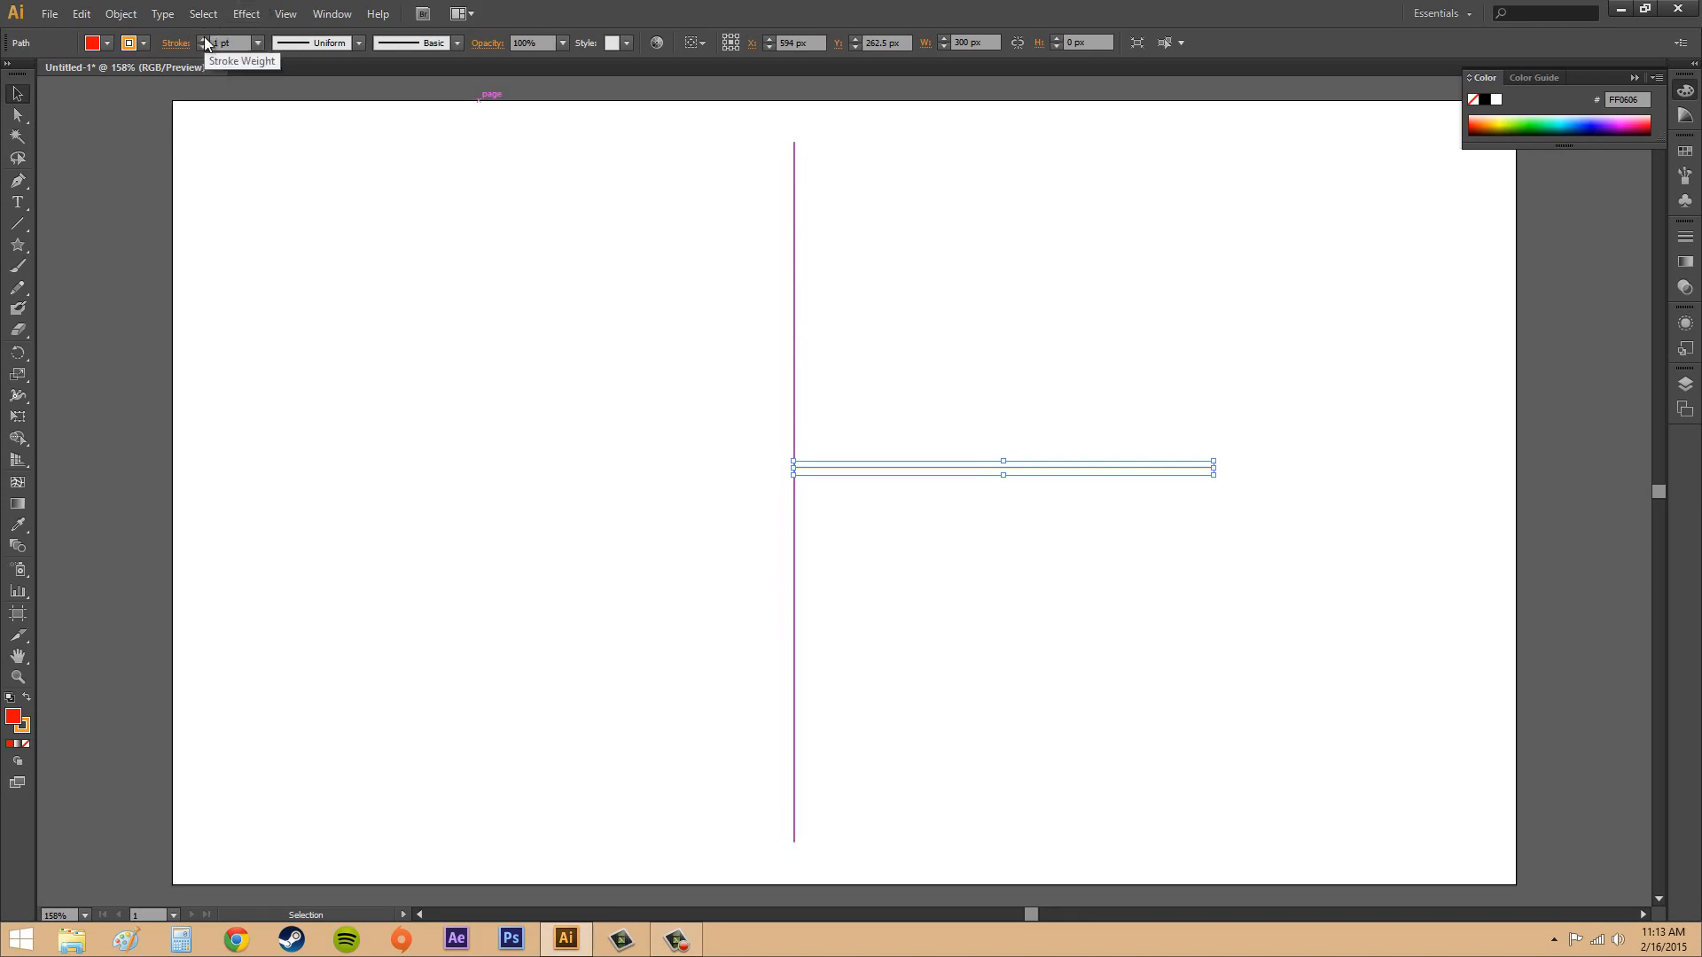
pyautogui.click(258, 43)
pyautogui.click(284, 315)
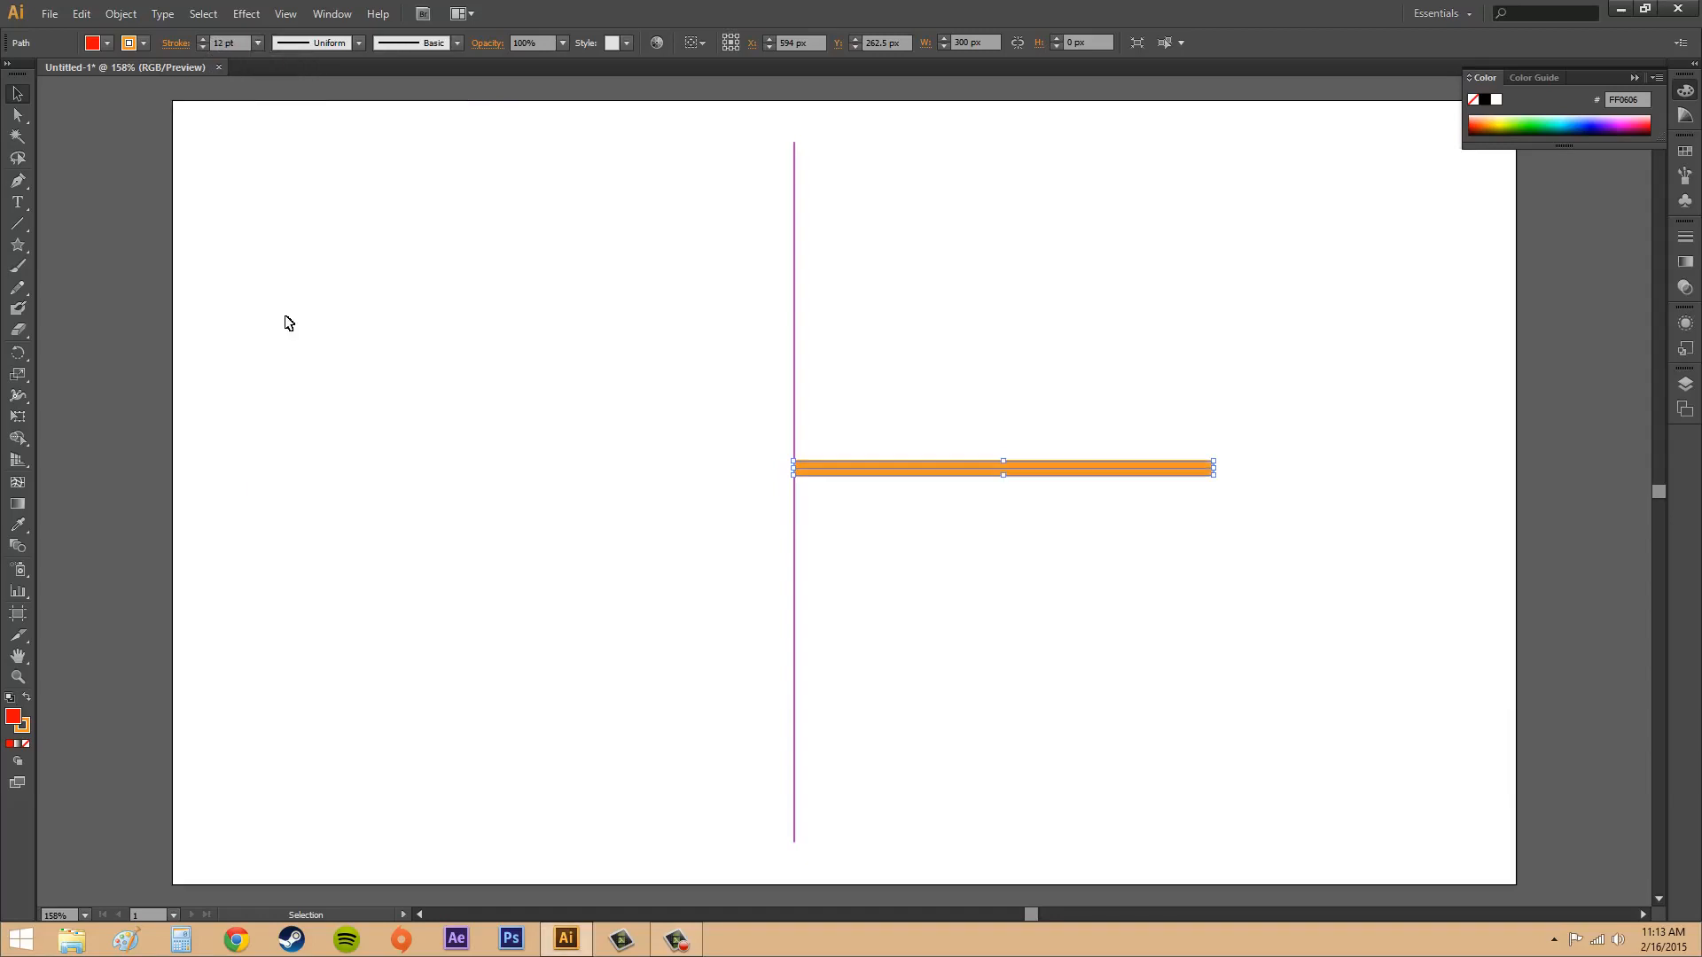
pyautogui.click(452, 349)
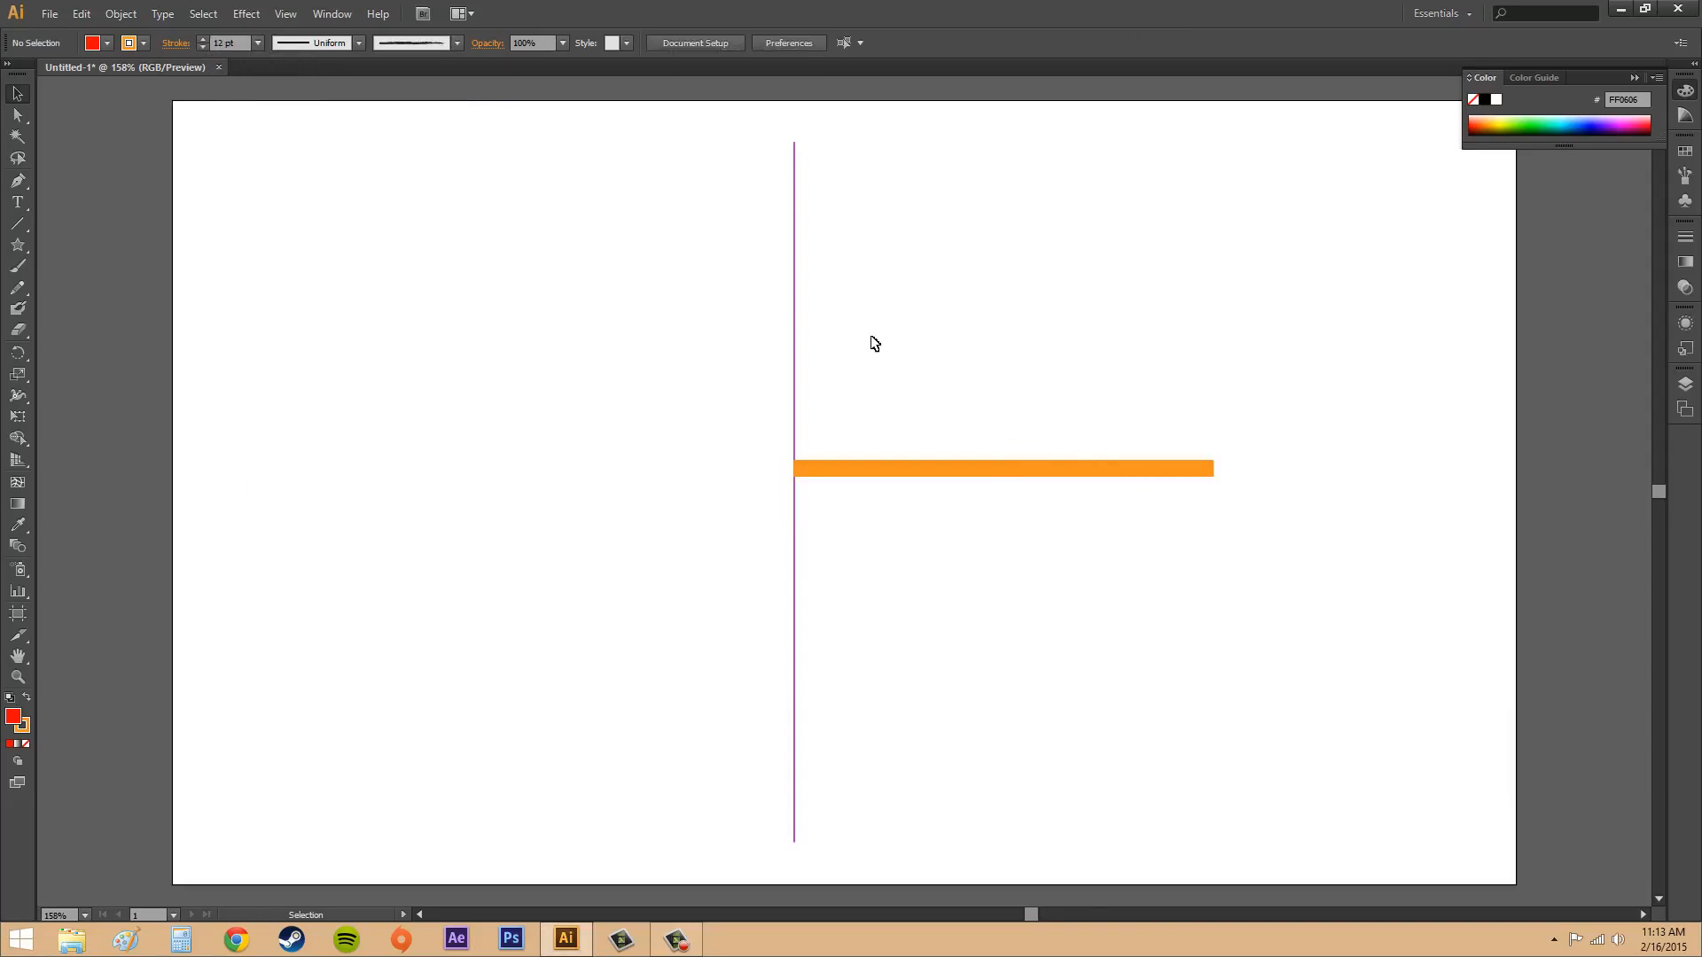
# - Apply the lens-shaped variable width profile, tapered at both ends, to the orange horizontal line
pyautogui.click(971, 470)
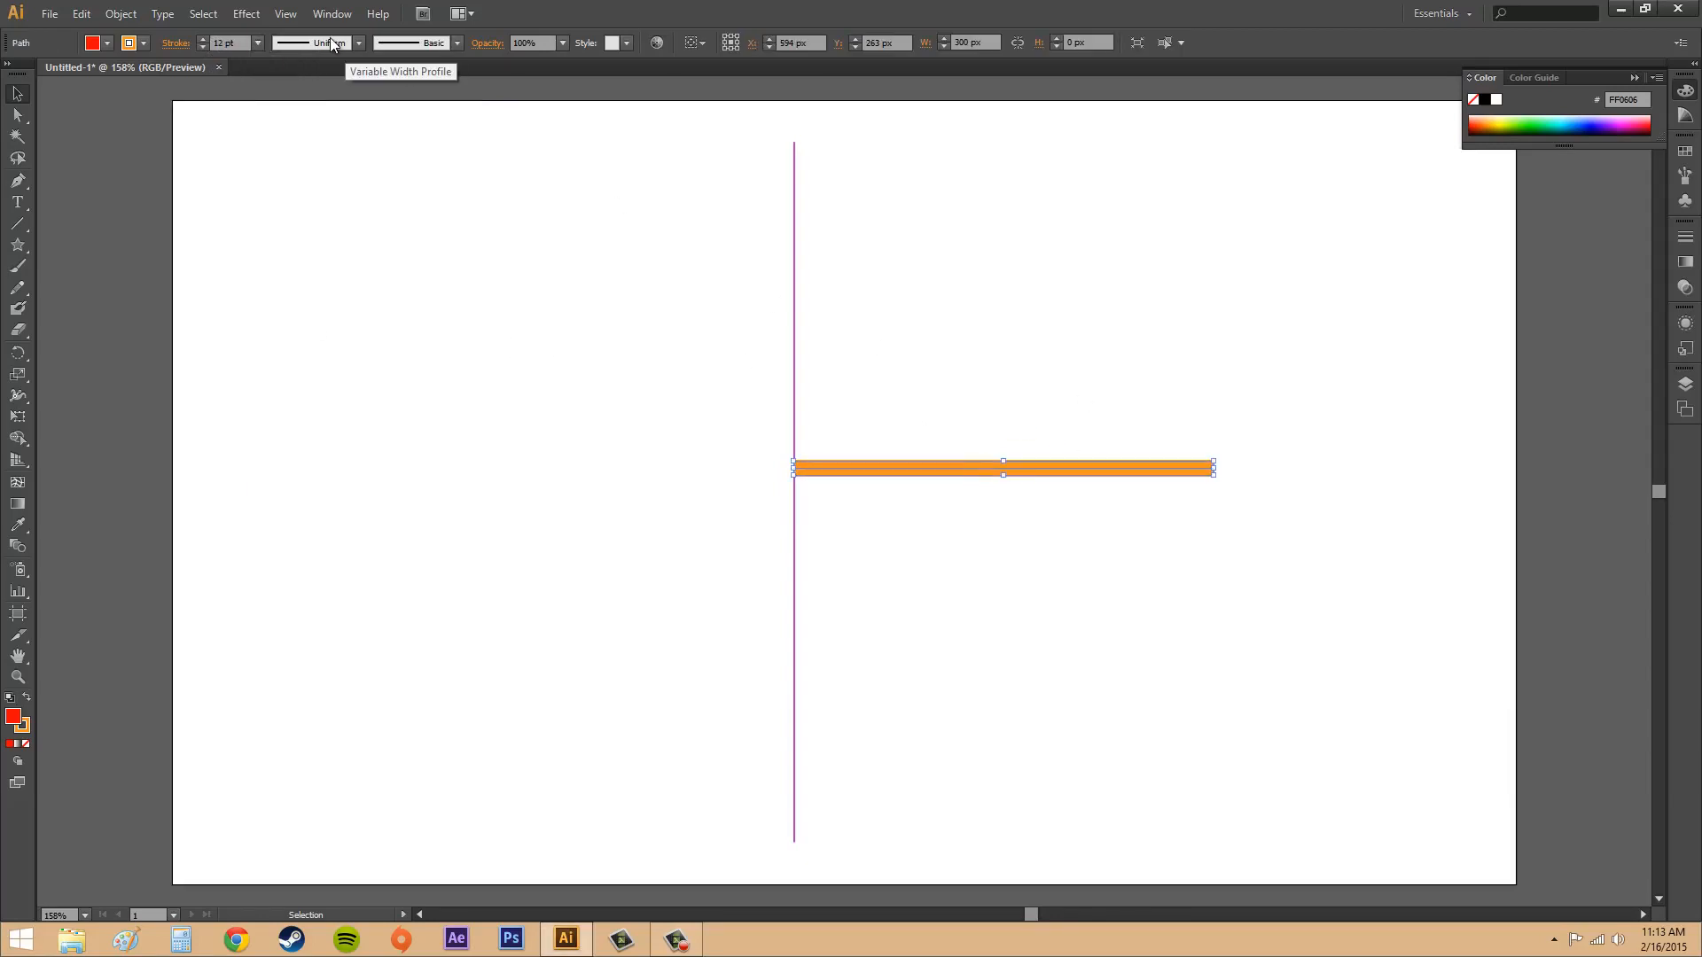
pyautogui.click(359, 43)
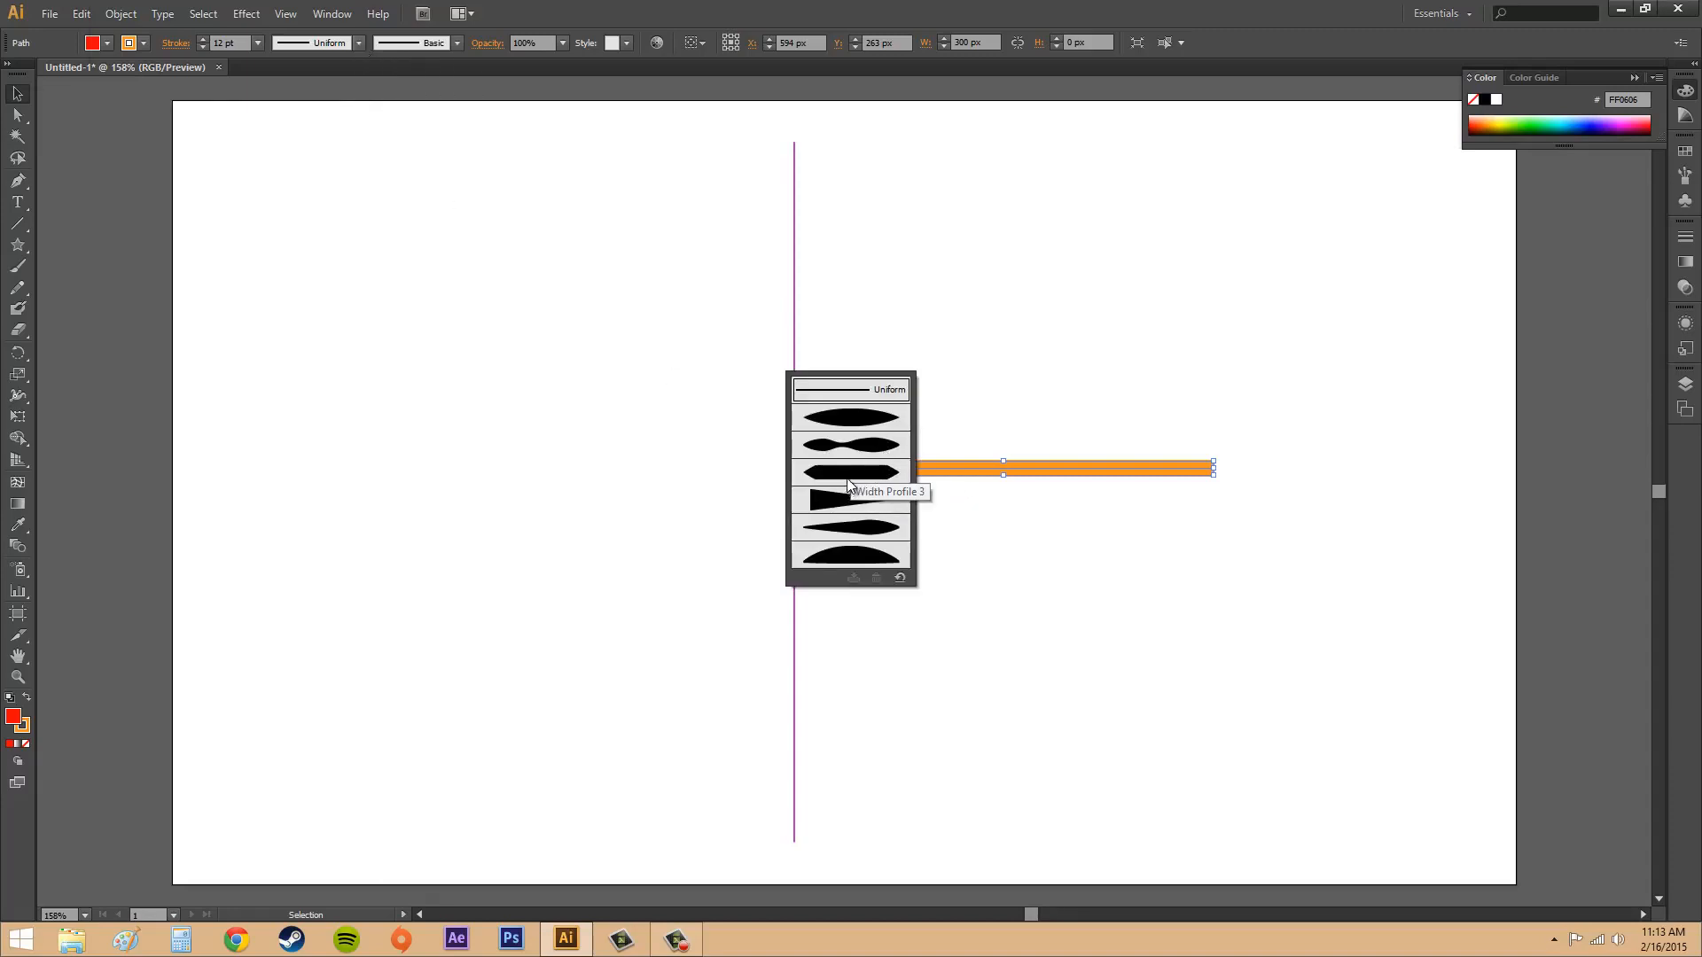
pyautogui.click(864, 418)
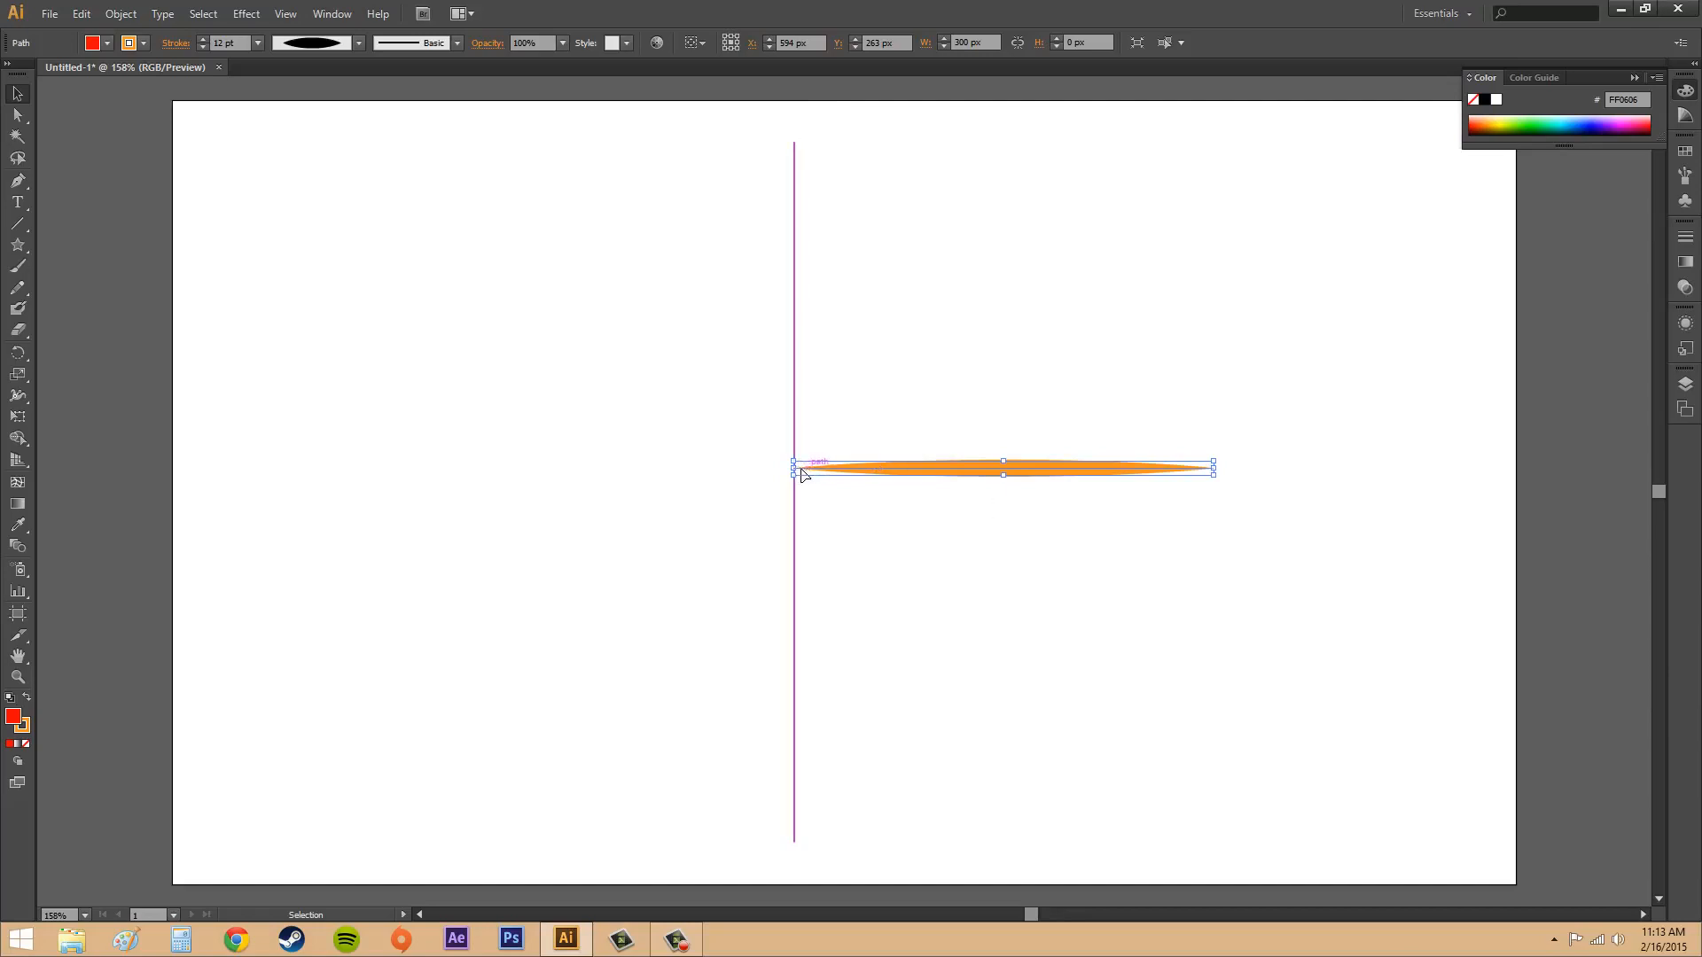
# - Set the orange horizontal line's width profile to Uniform, and apply the rough charcoal-like brush listed just below Basic
pyautogui.click(359, 42)
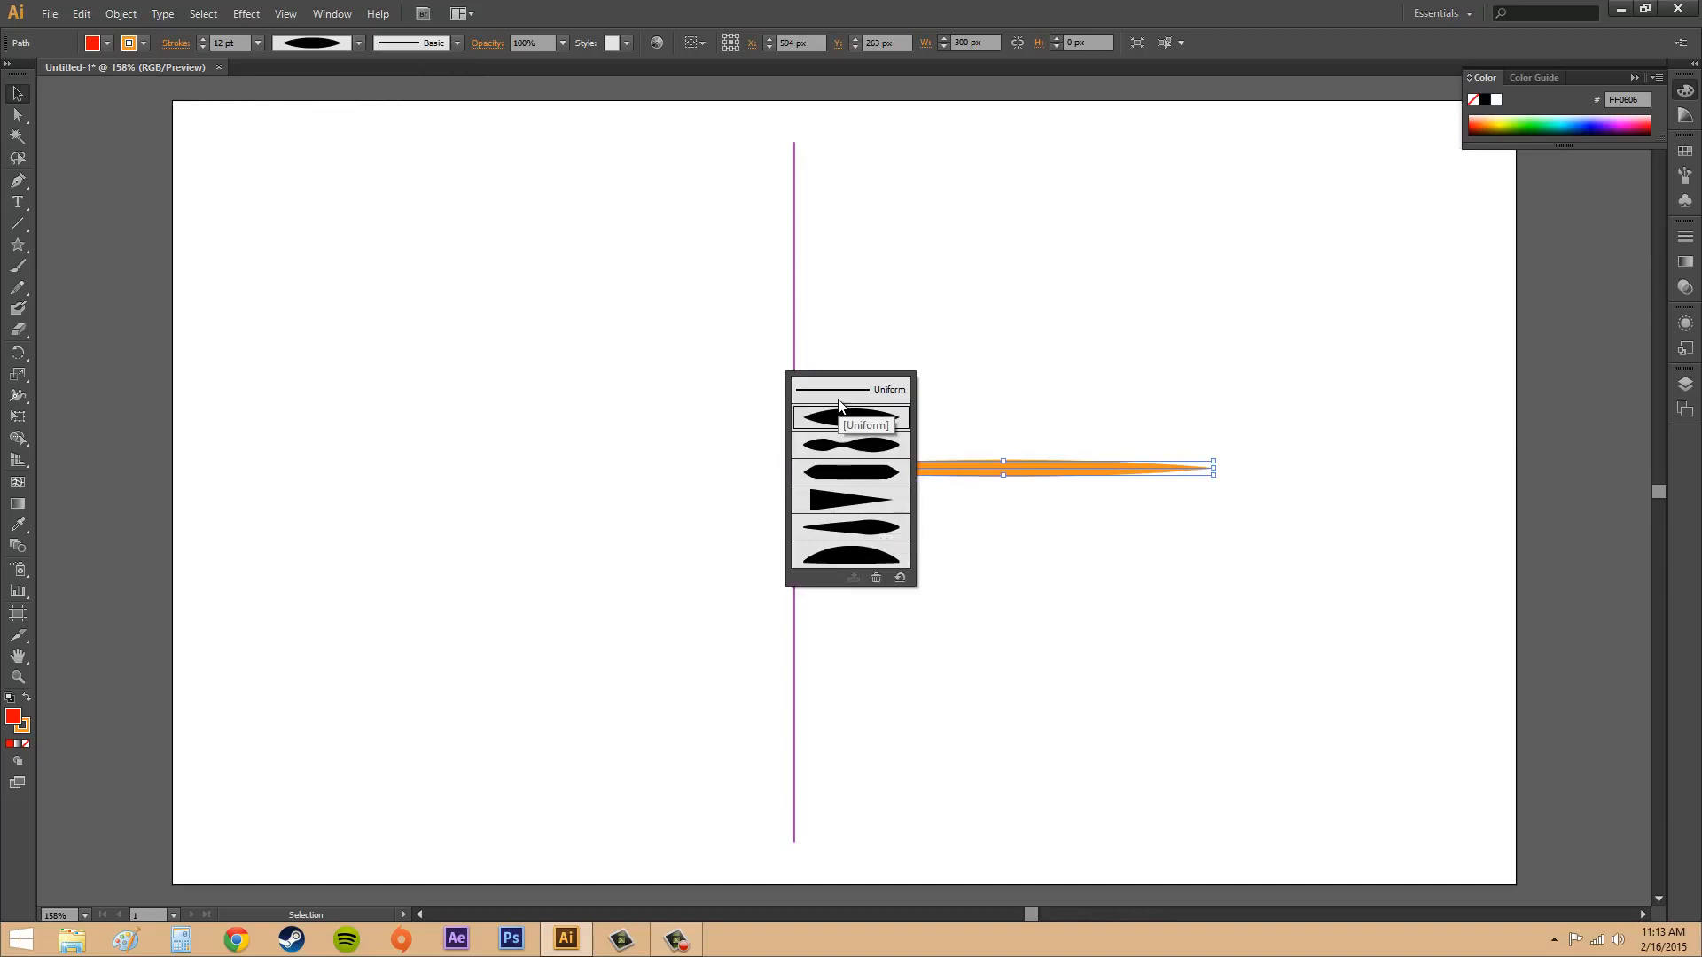
pyautogui.click(877, 390)
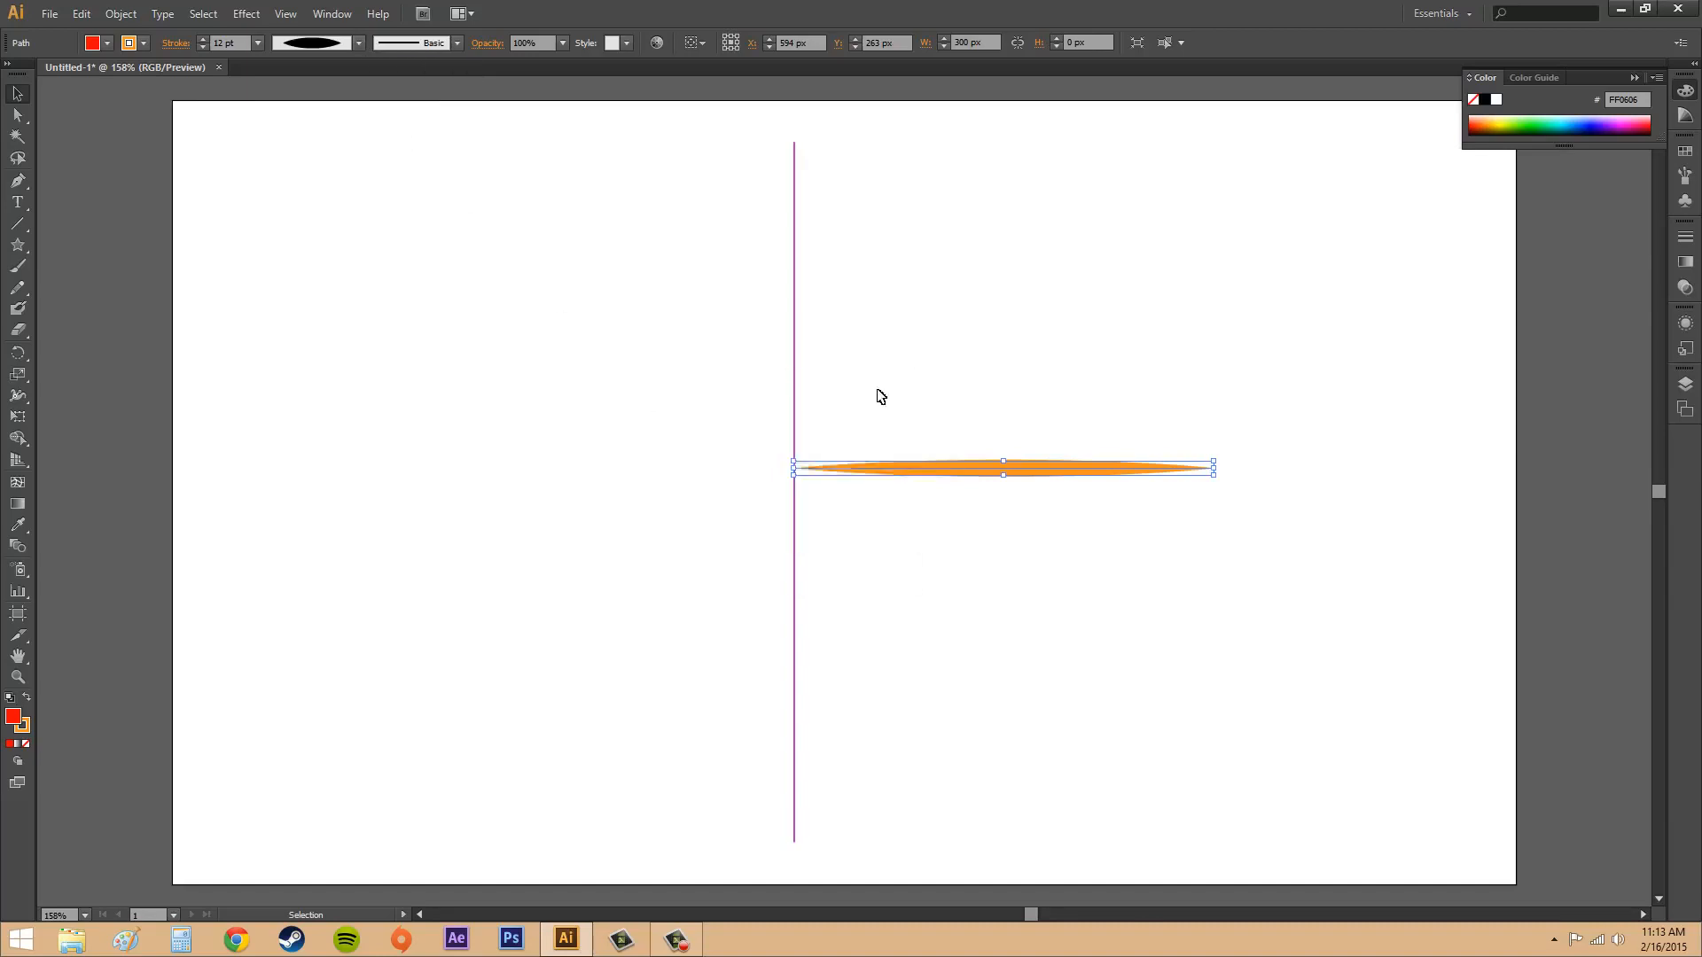
pyautogui.click(457, 44)
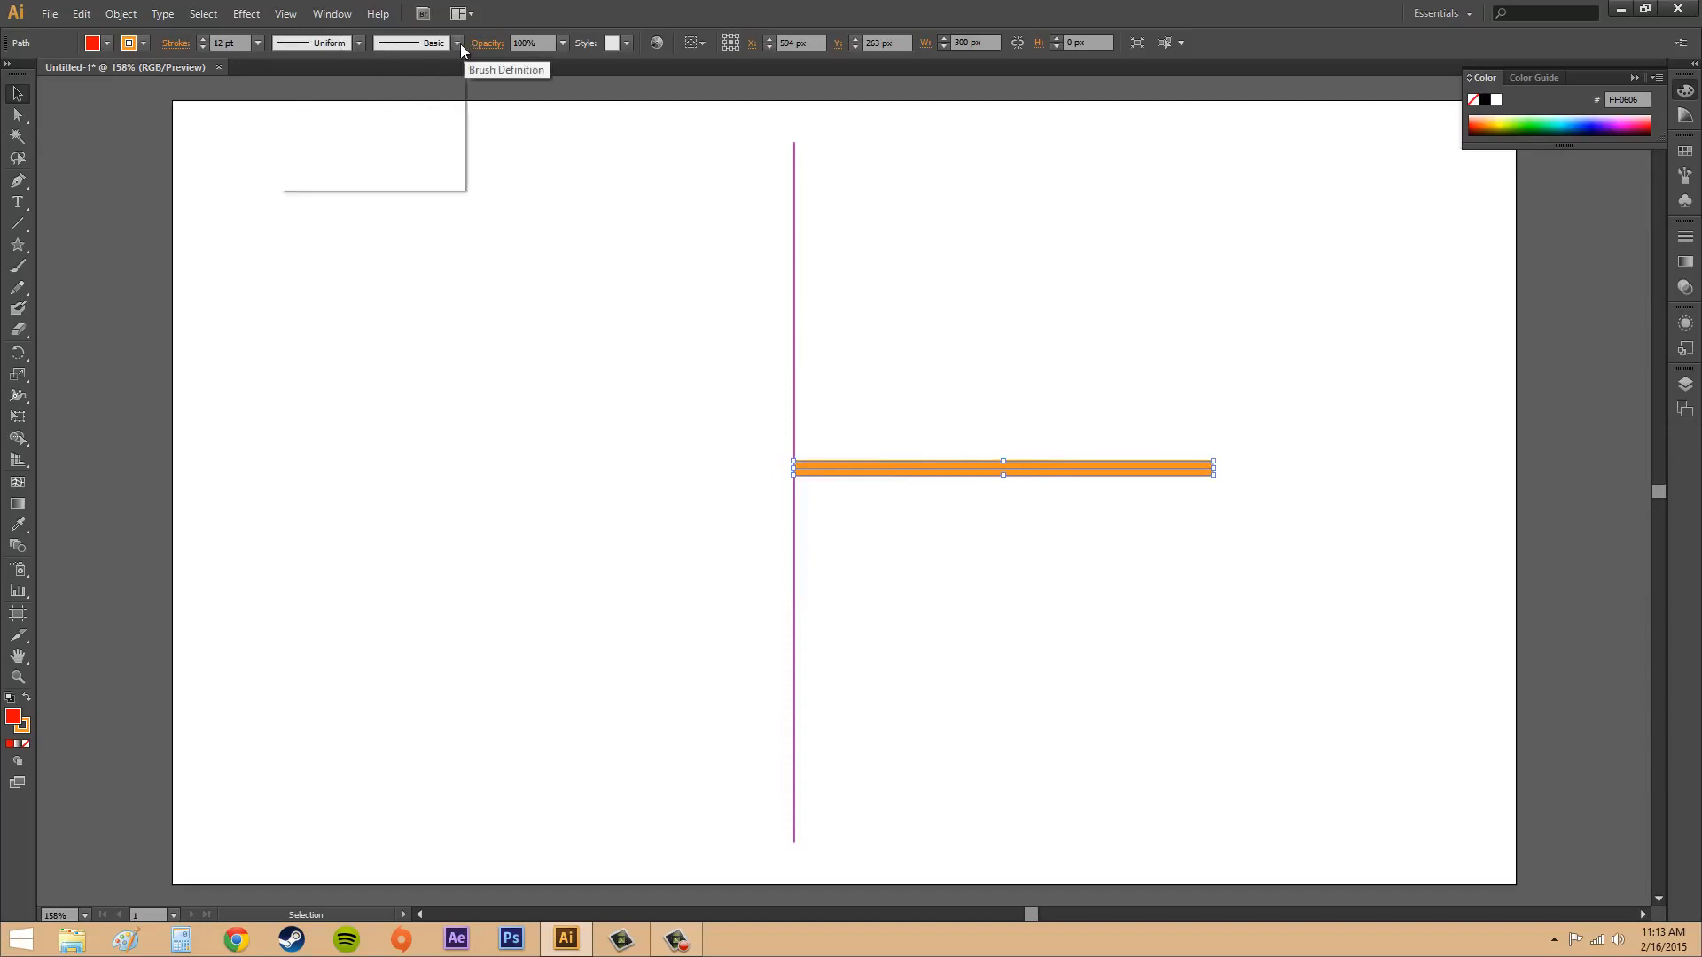
pyautogui.scroll(-2, 379, 145)
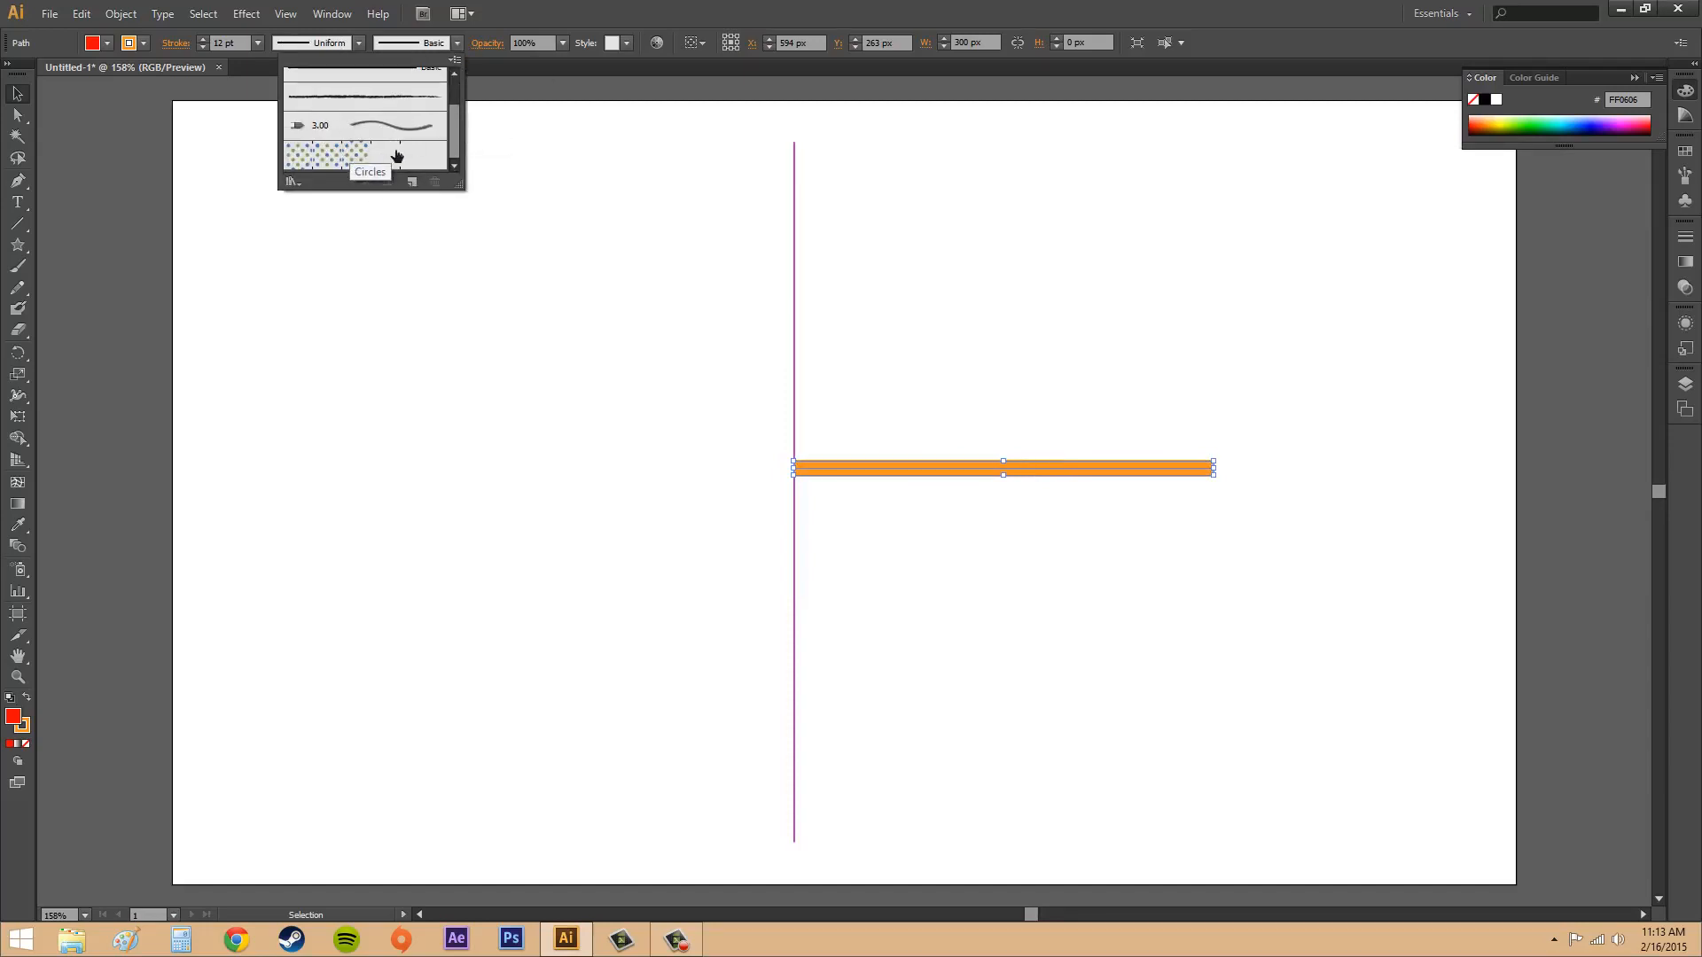
pyautogui.scroll(3, 377, 152)
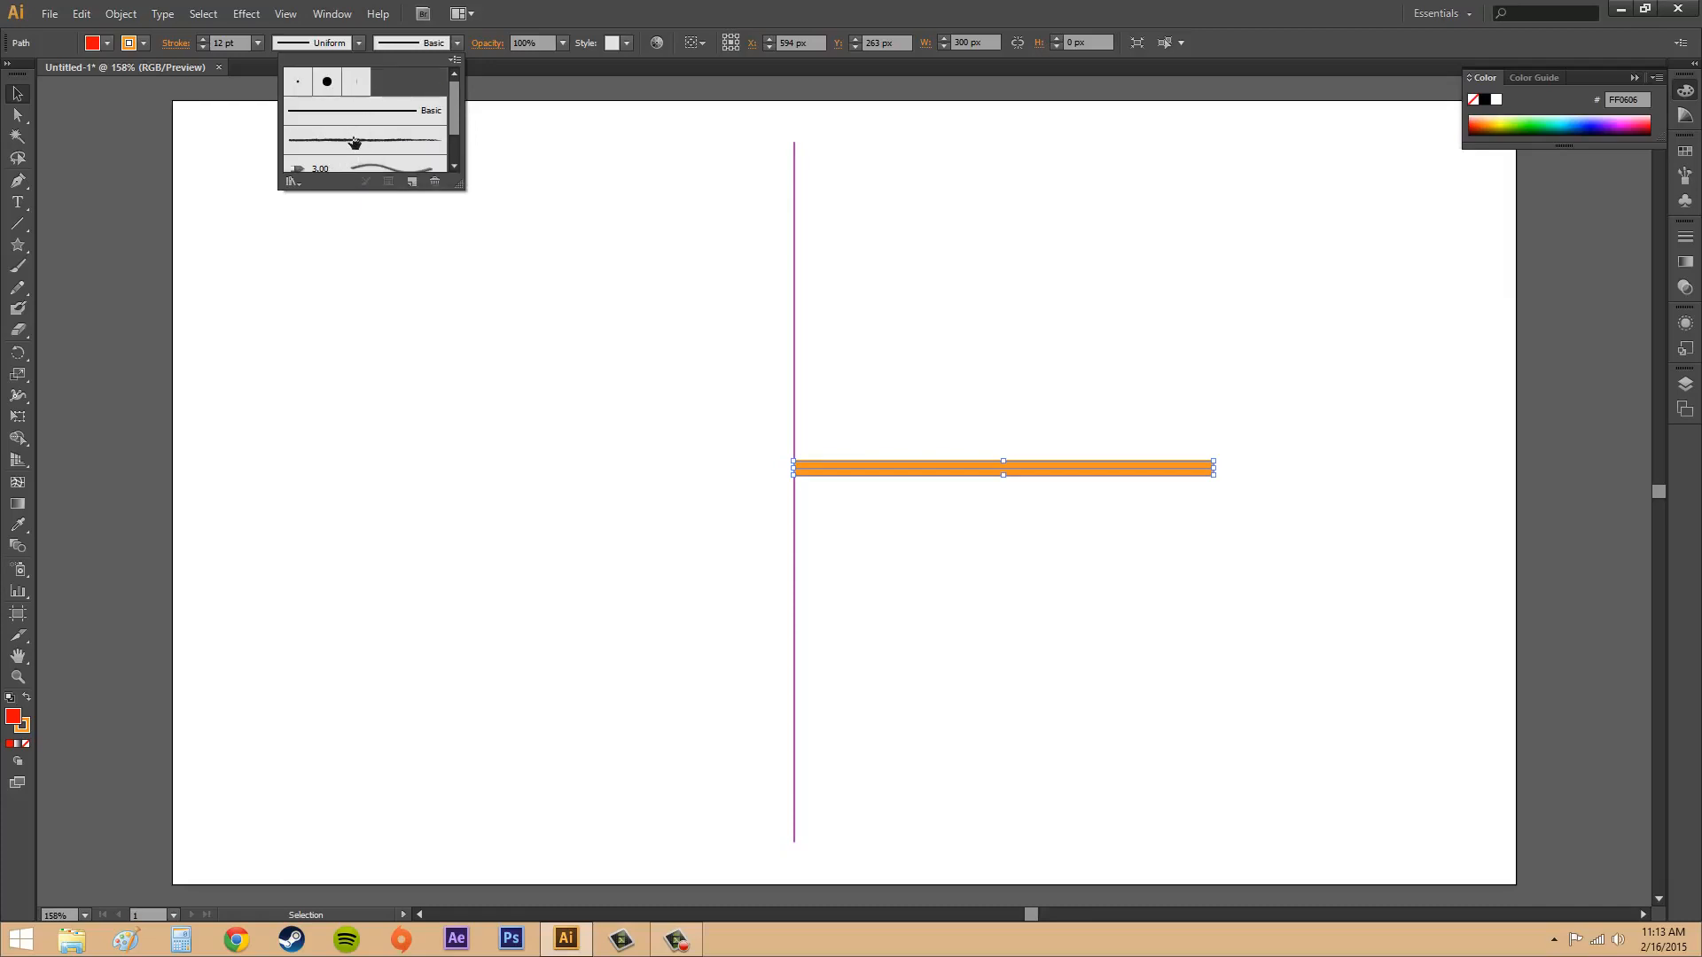
pyautogui.click(352, 140)
pyautogui.click(1113, 589)
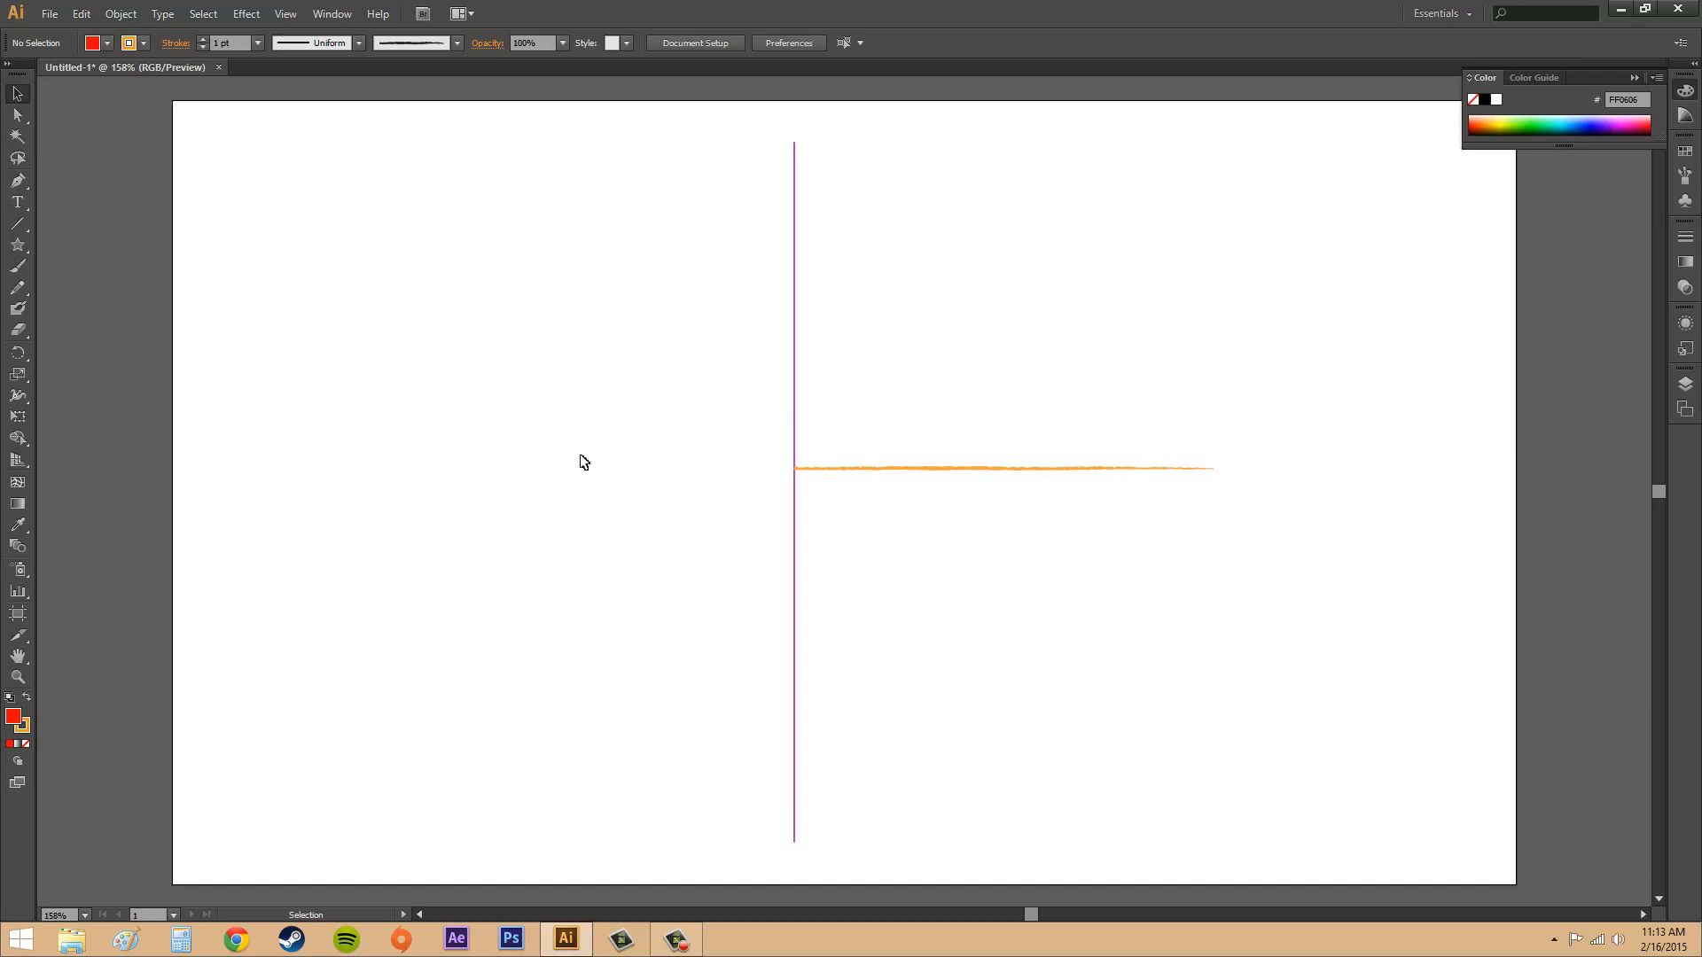
pyautogui.click(978, 475)
pyautogui.click(1075, 547)
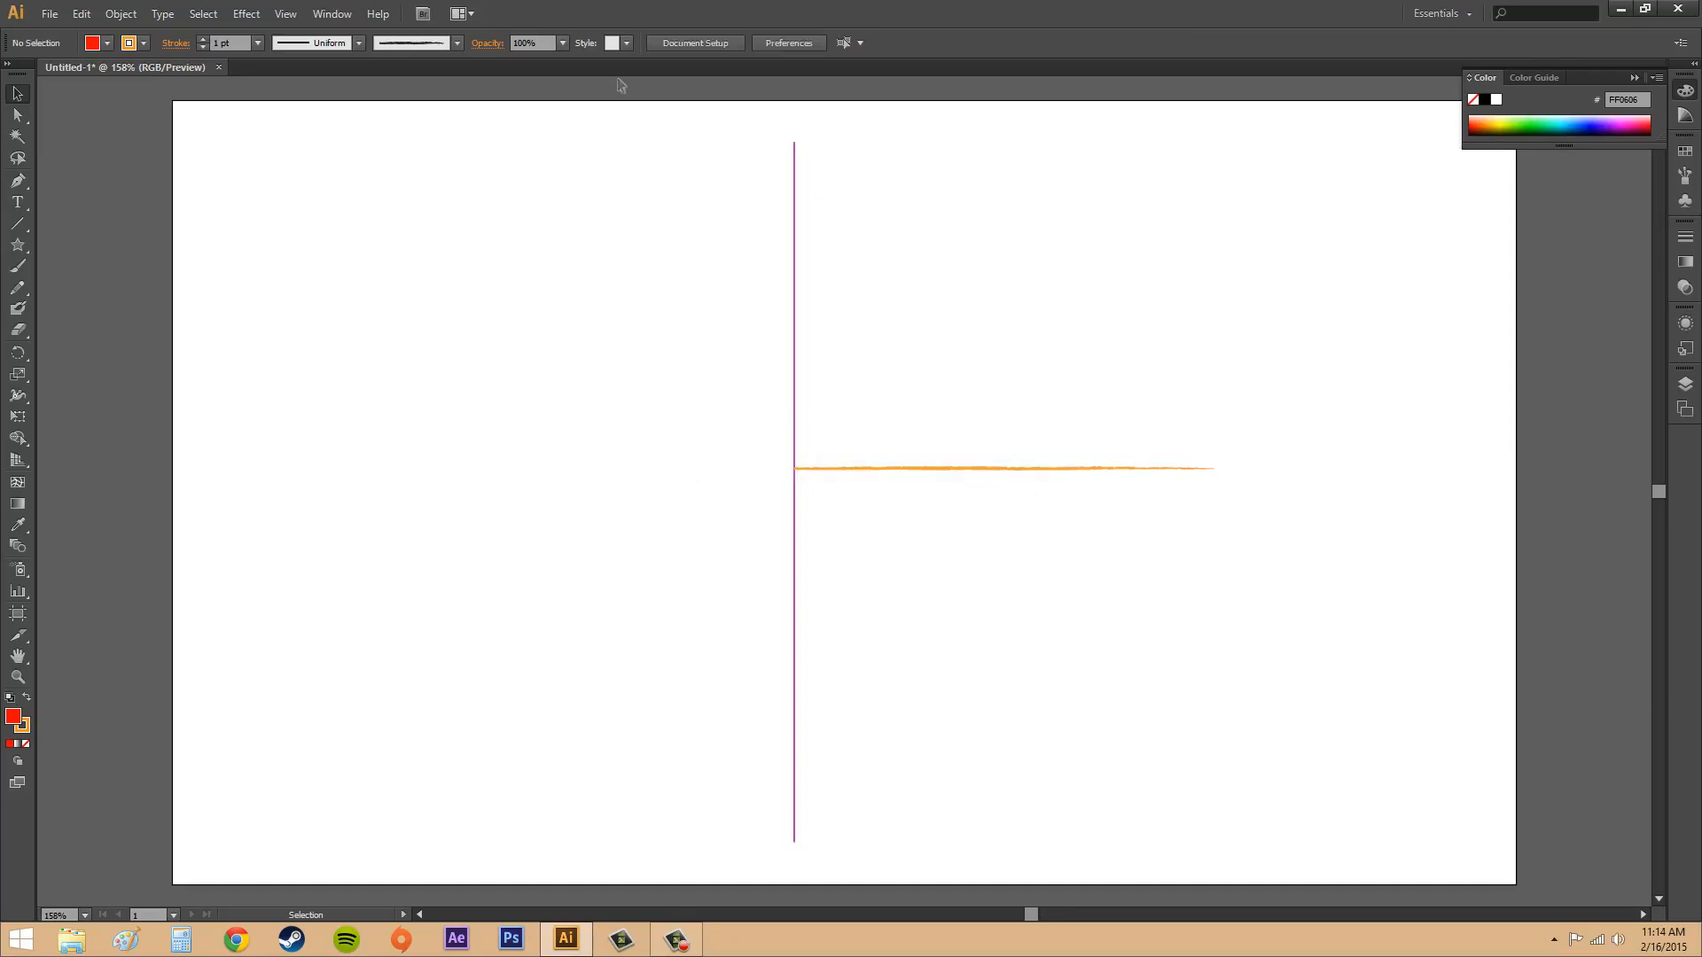
# - Set the orange horizontal line's opacity to 50% and deselect it
pyautogui.click(562, 43)
pyautogui.click(562, 42)
pyautogui.click(955, 476)
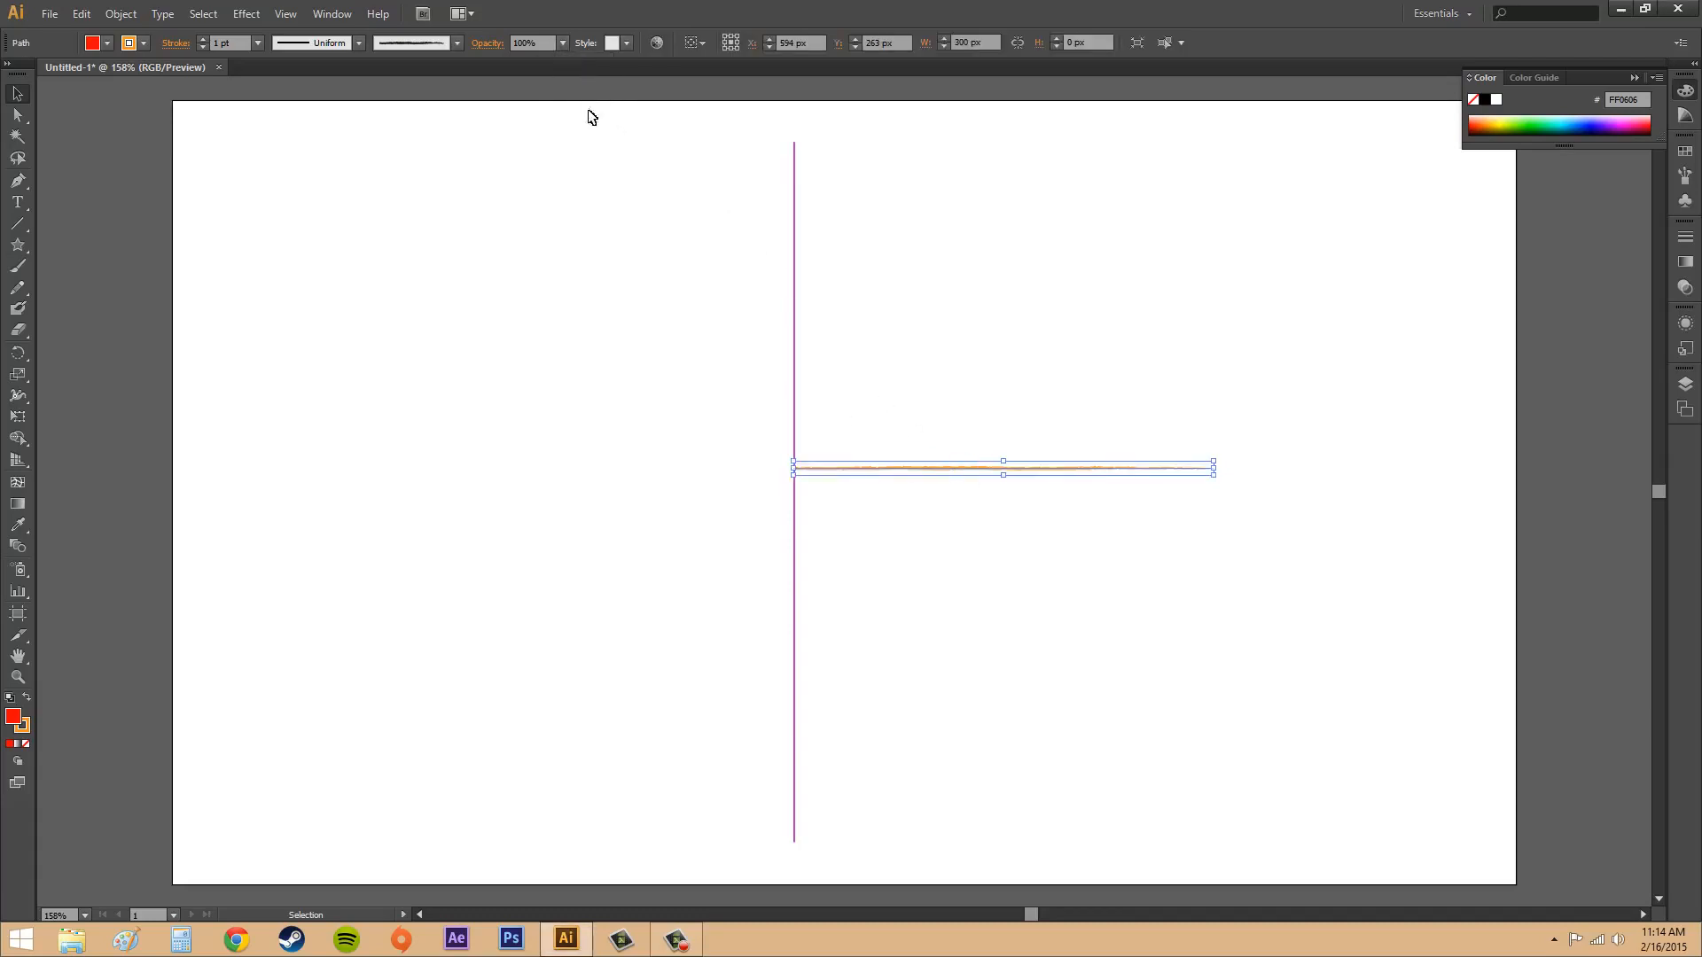
pyautogui.click(562, 42)
pyautogui.click(581, 159)
pyautogui.click(1073, 553)
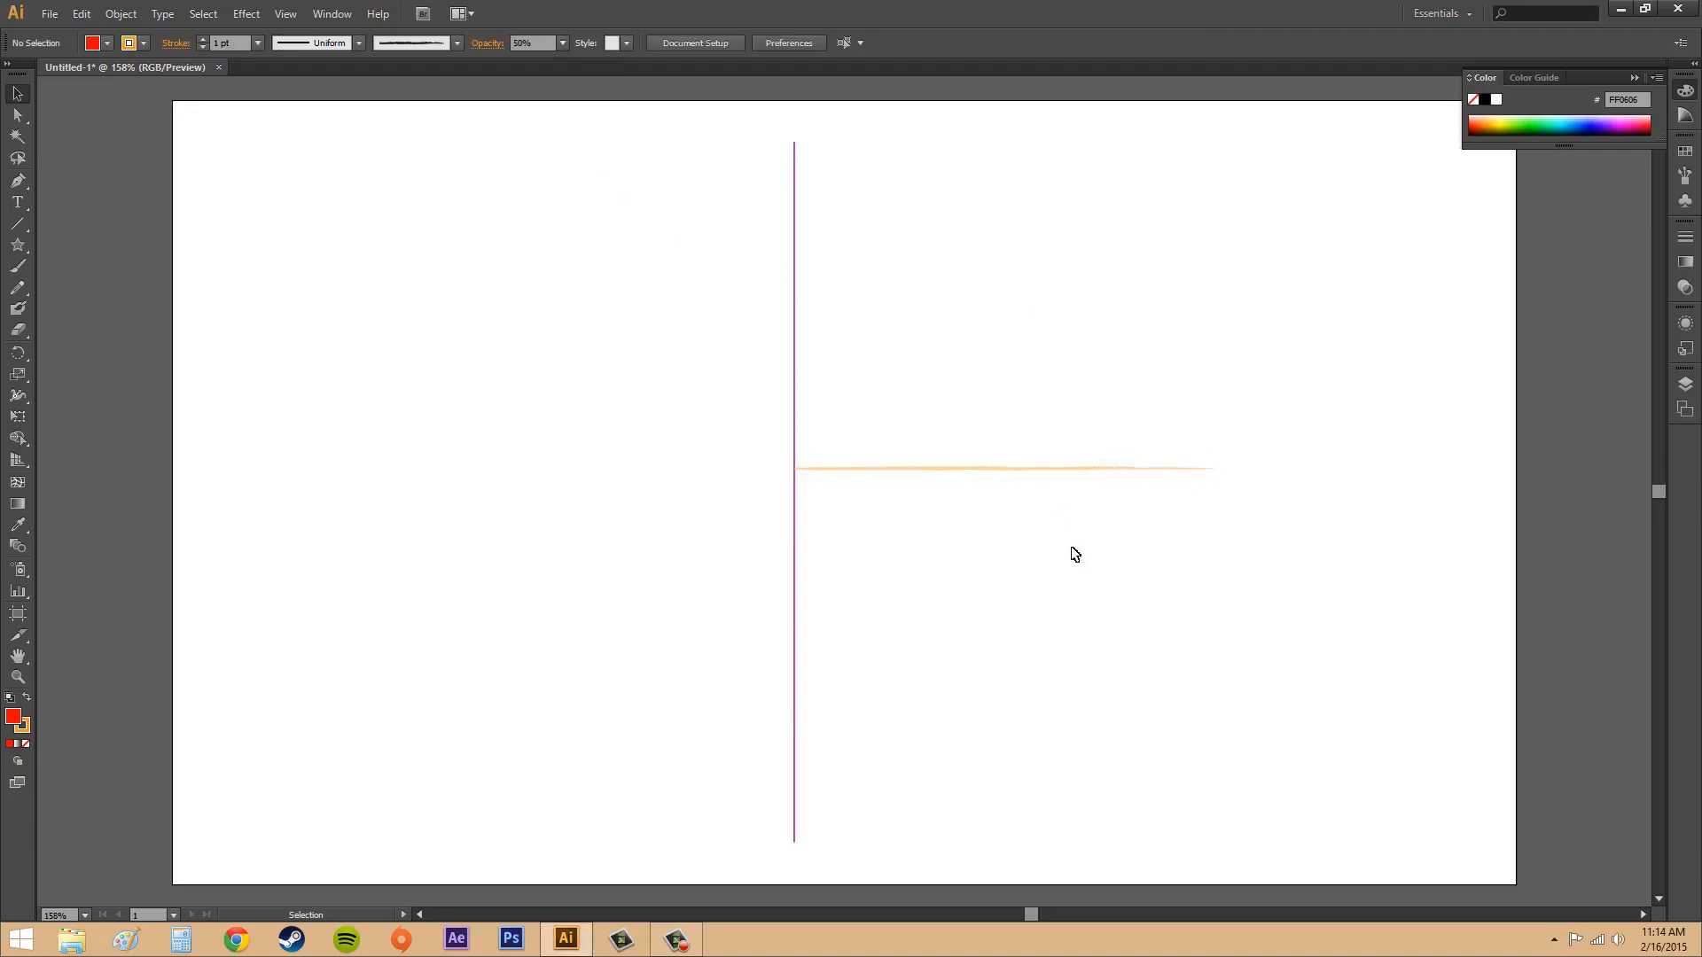
# - Restore the orange horizontal line's opacity to 100% and leave it deselected
pyautogui.click(1004, 476)
pyautogui.click(564, 43)
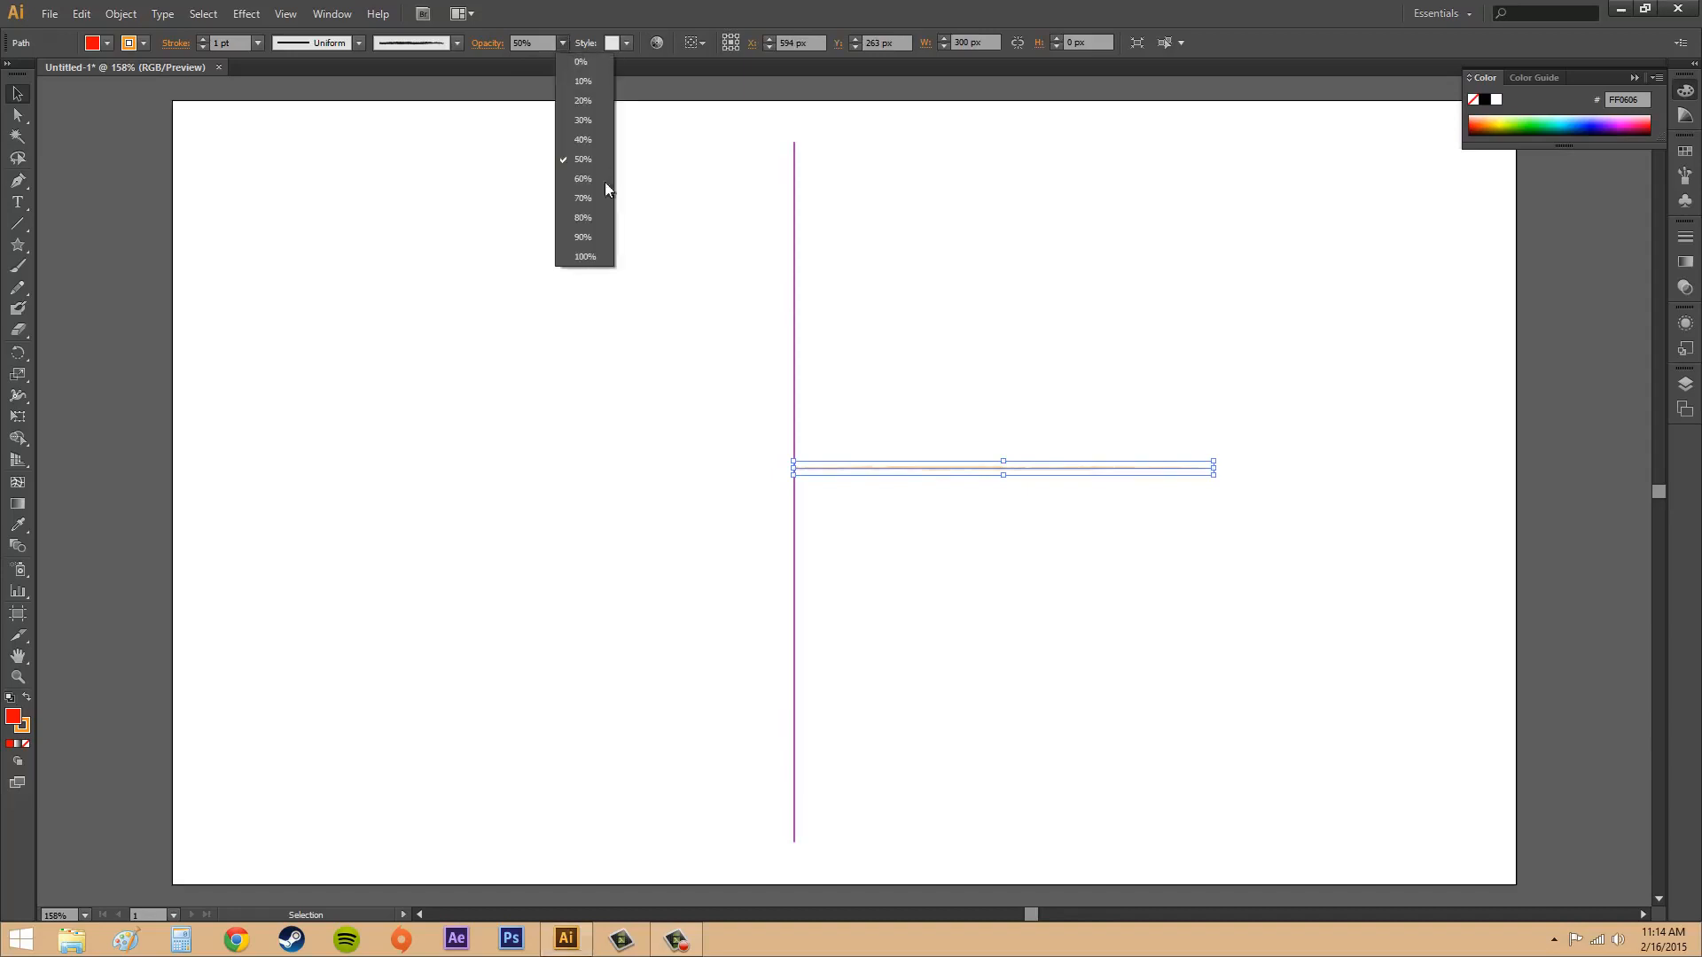
pyautogui.click(596, 253)
pyautogui.click(994, 317)
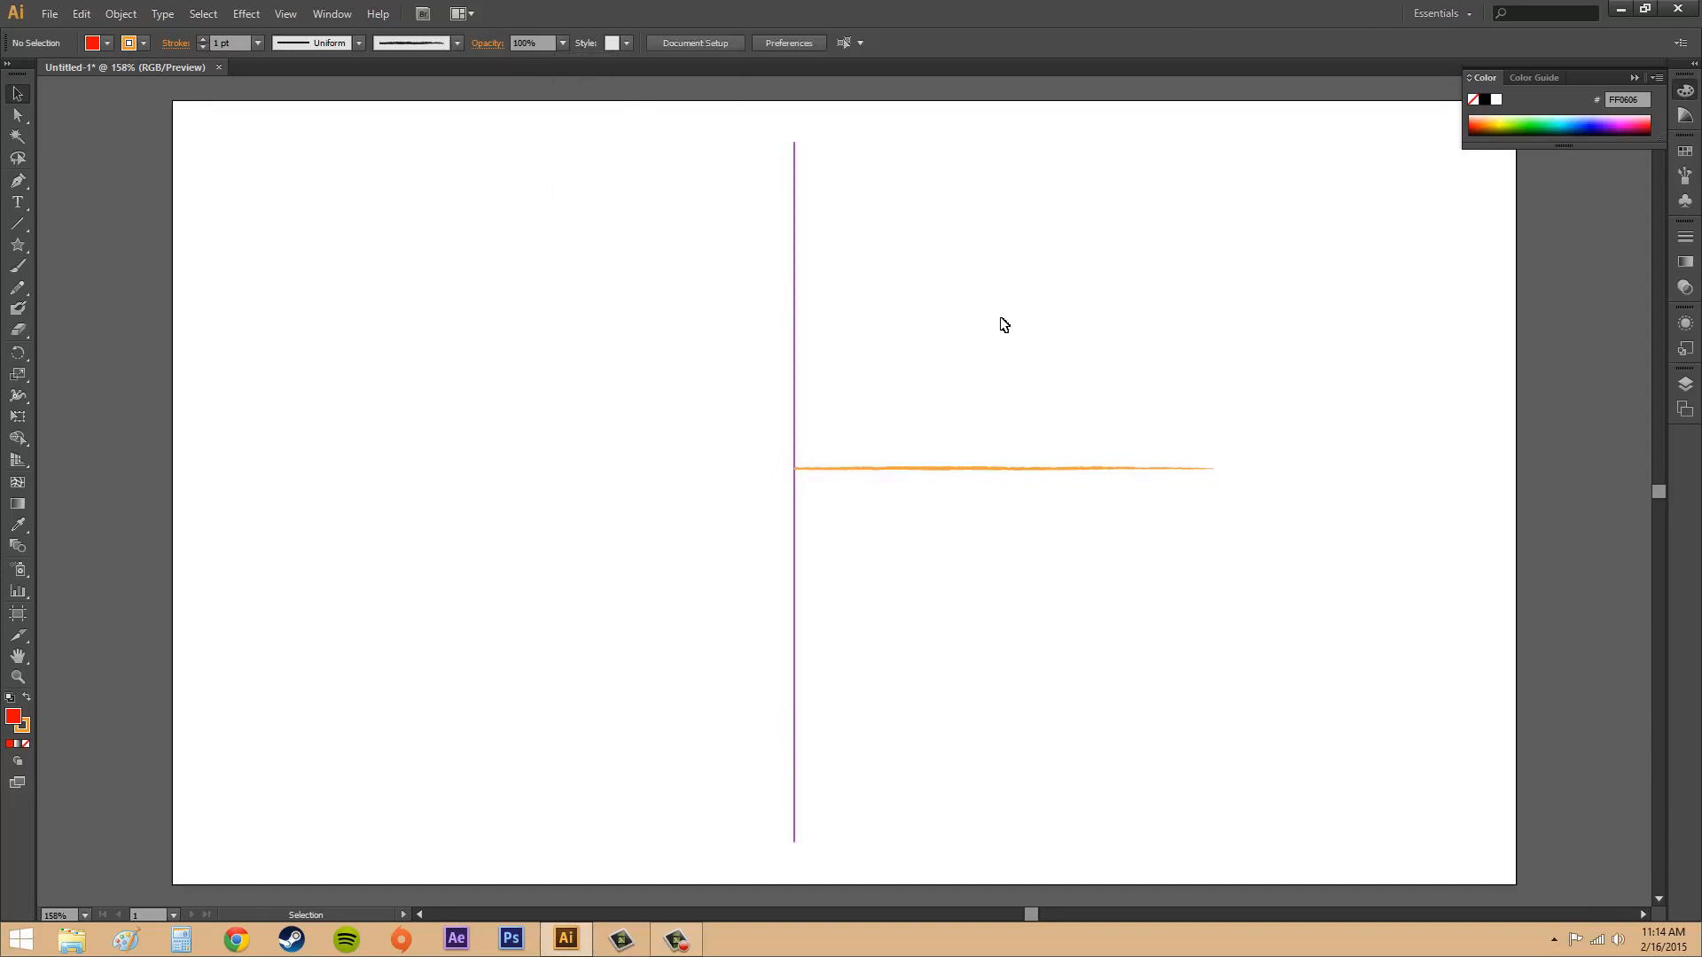
pyautogui.click(1017, 469)
pyautogui.click(534, 246)
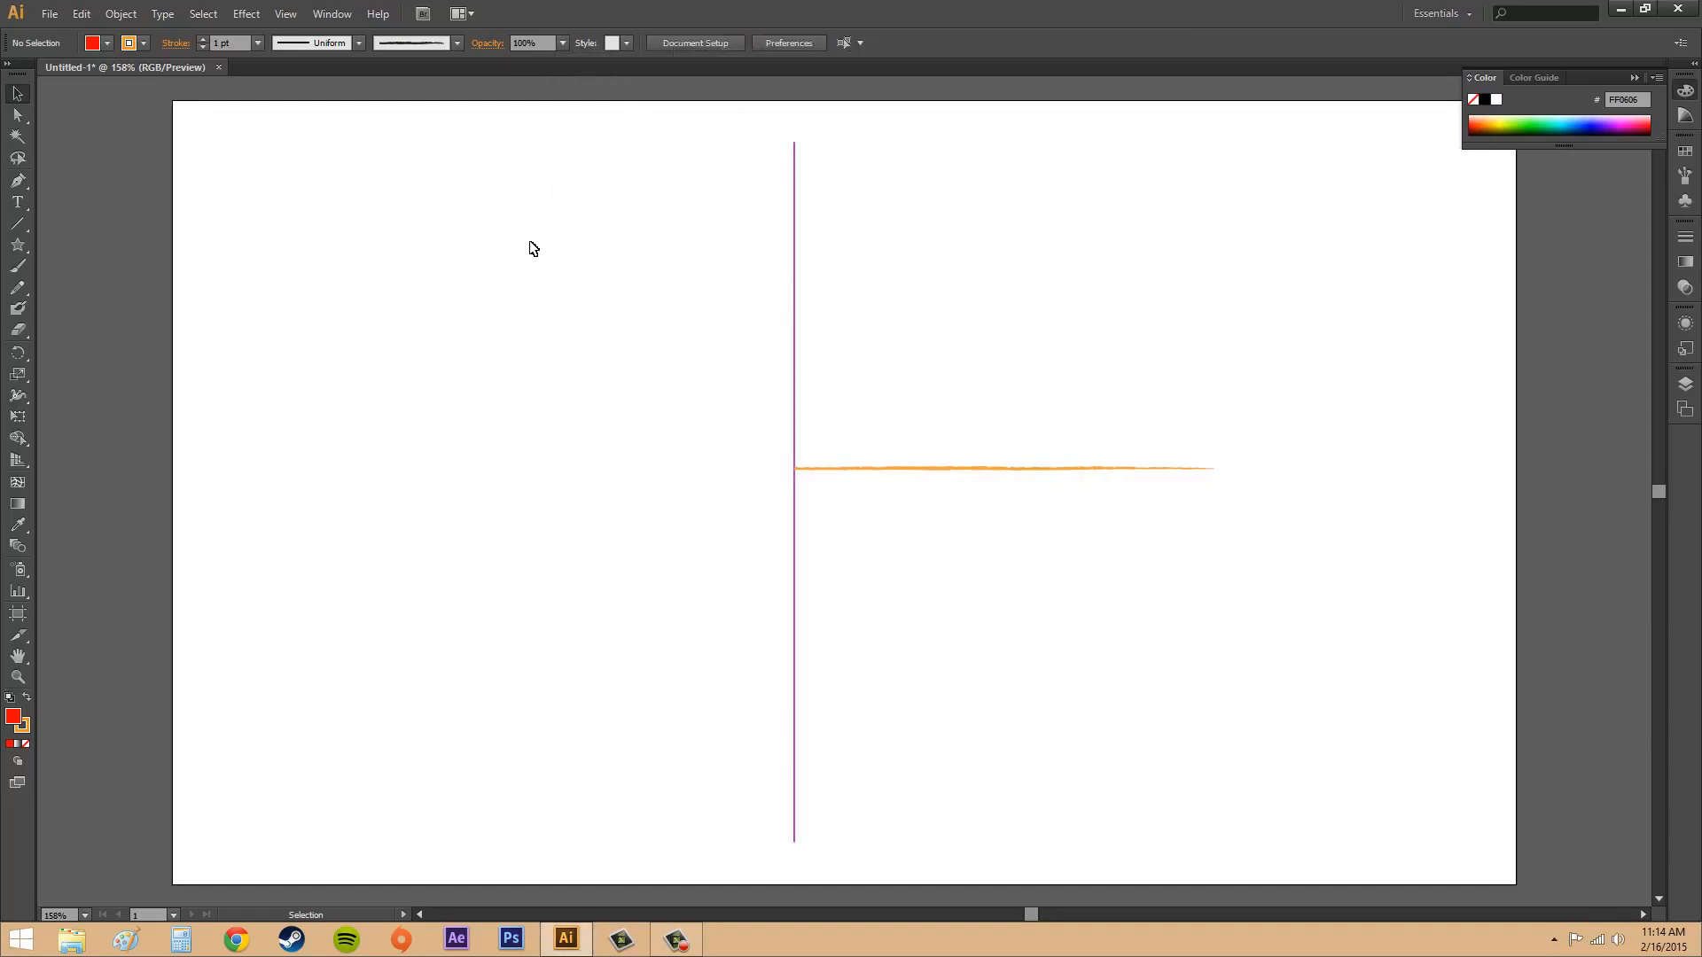